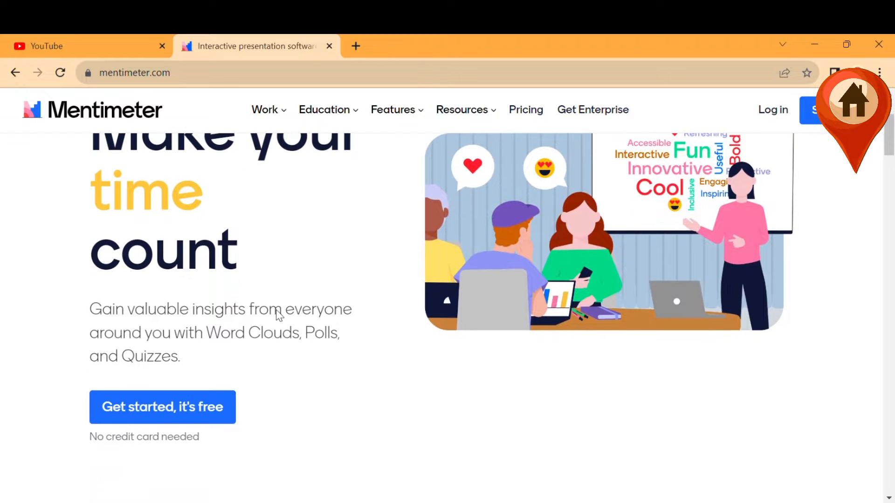
# Create a free Mentimeter account by signing up with Google.
pyautogui.scroll(-10, 277, 310)
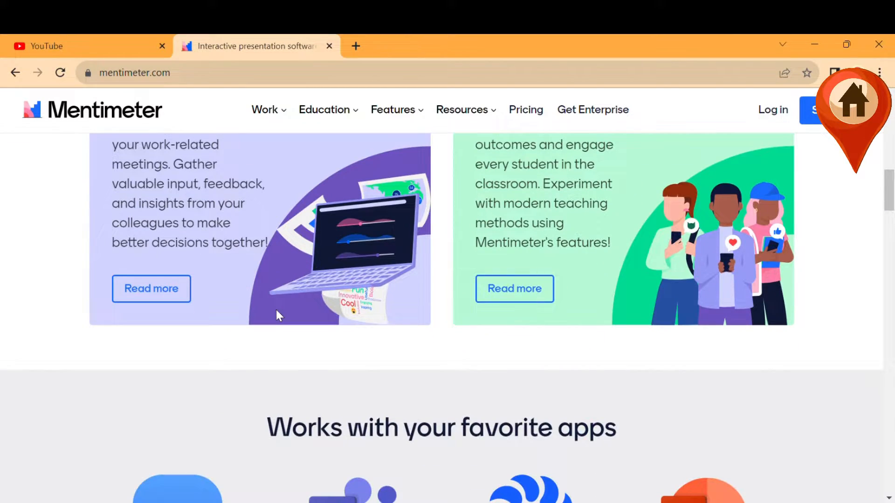
pyautogui.scroll(-15, 276, 310)
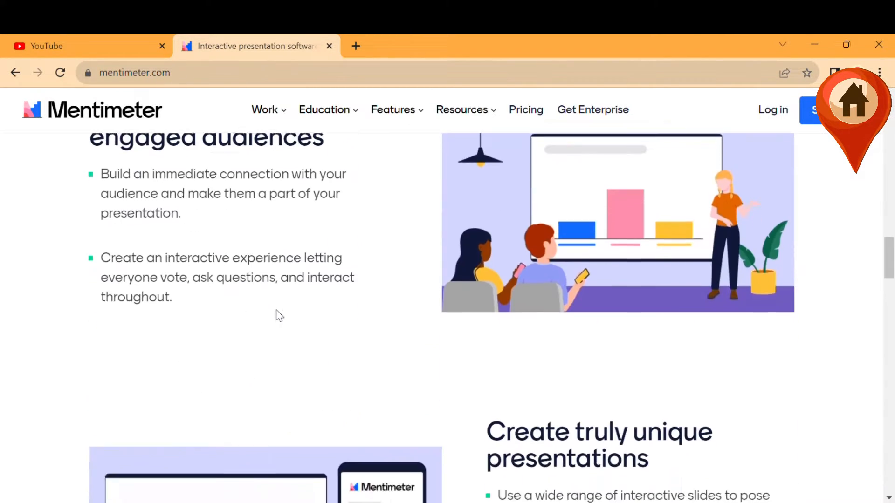
pyautogui.scroll(12, 276, 309)
pyautogui.scroll(20, 277, 314)
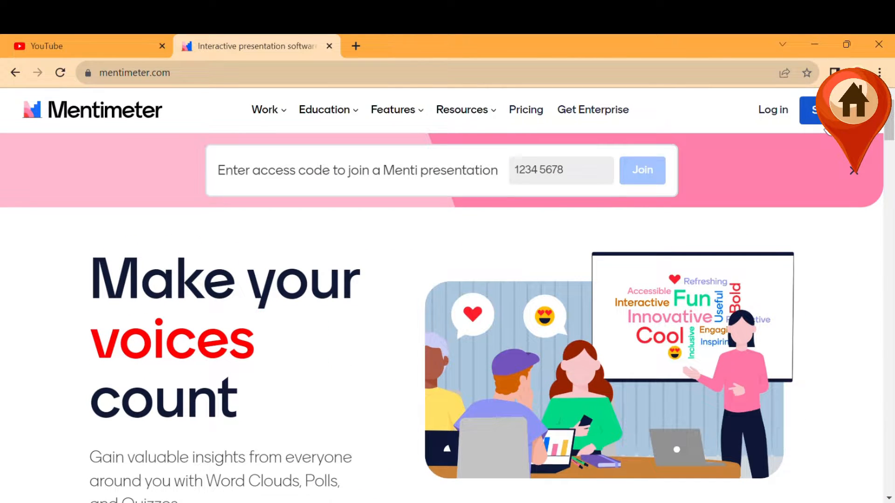
pyautogui.click(823, 123)
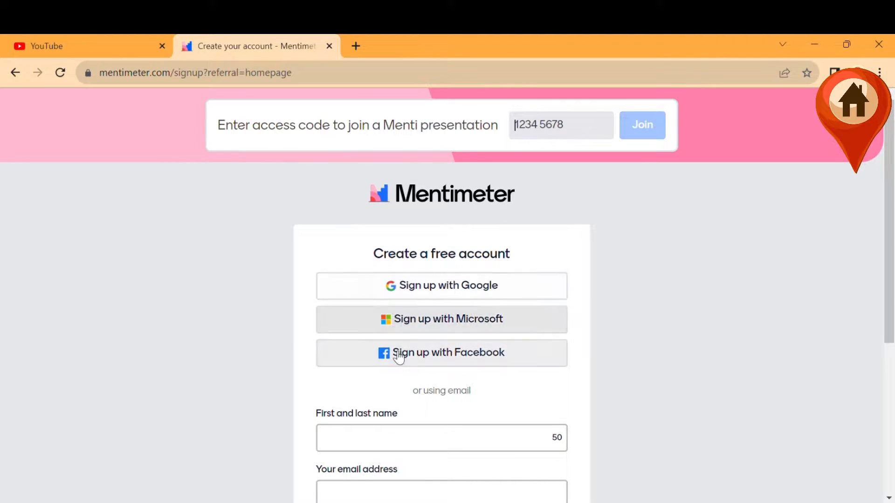
pyautogui.scroll(-2, 415, 360)
pyautogui.scroll(2, 416, 360)
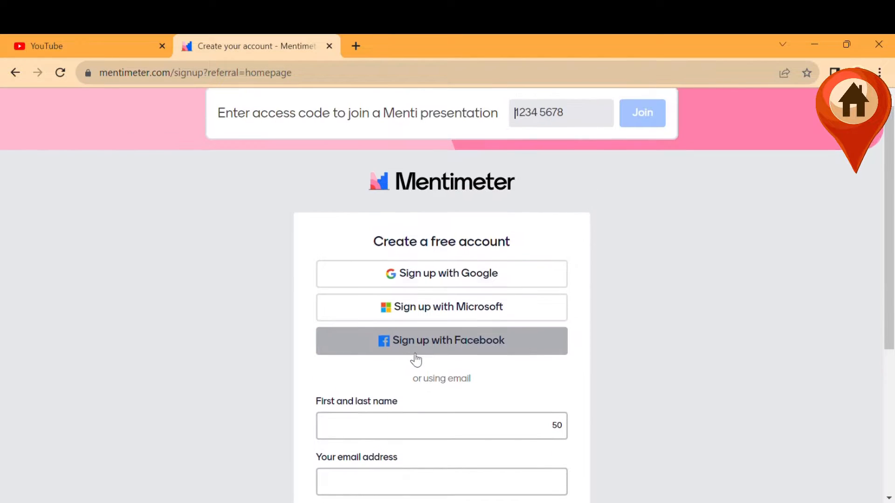
pyautogui.click(459, 281)
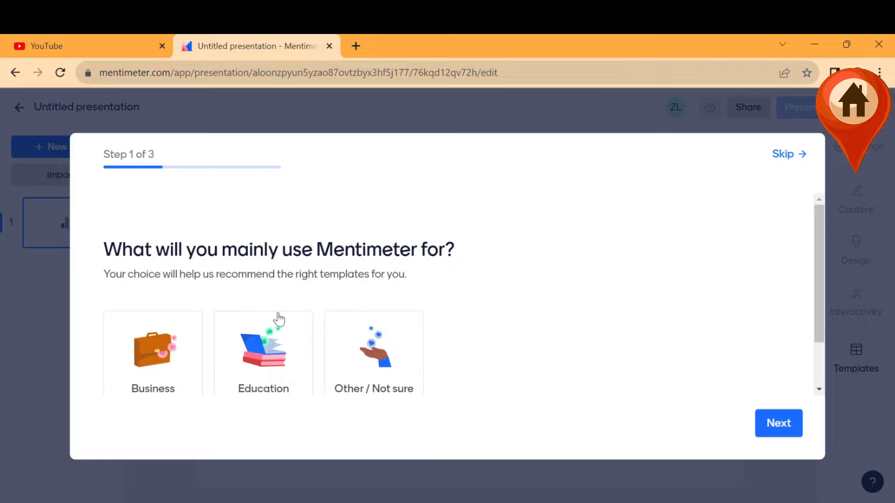
# Complete onboarding with Education as the main use and stay on the free plan.
pyautogui.scroll(-1, 279, 320)
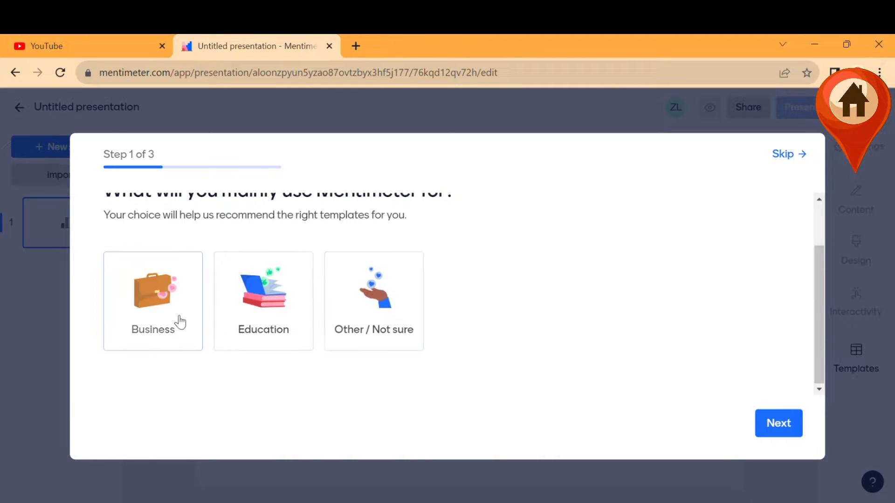
pyautogui.scroll(1, 349, 320)
pyautogui.click(263, 346)
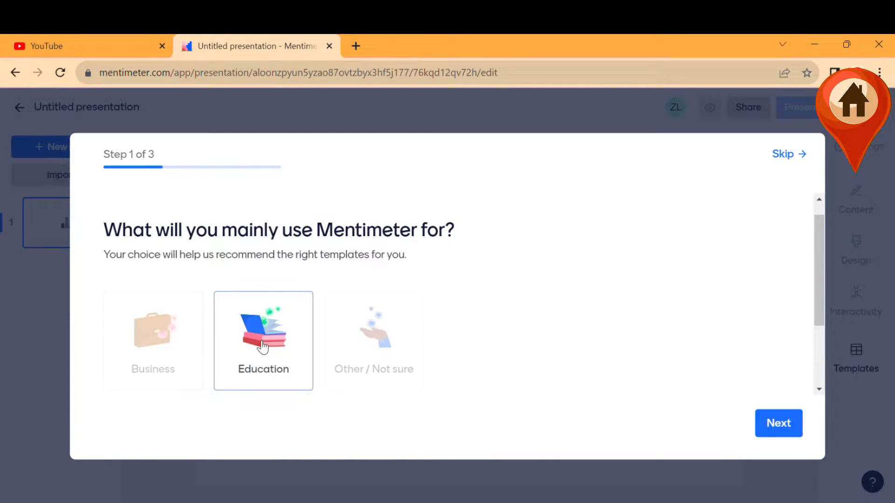
pyautogui.click(776, 422)
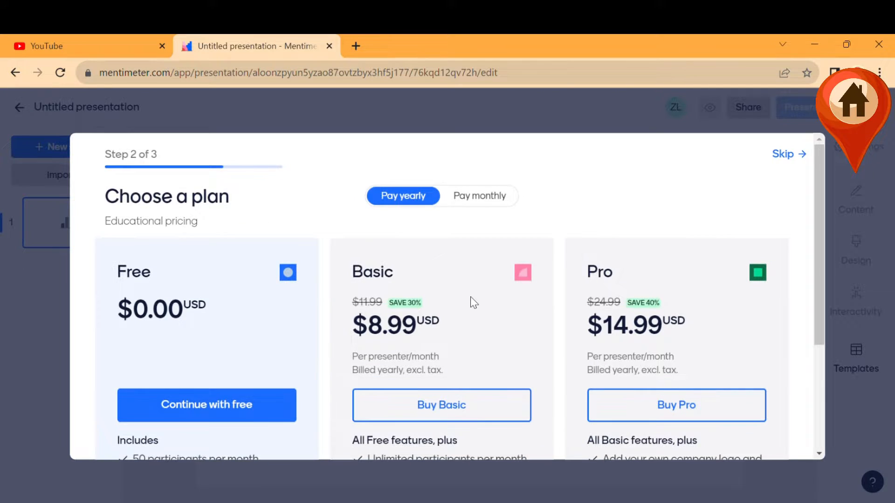
pyautogui.scroll(-1, 399, 331)
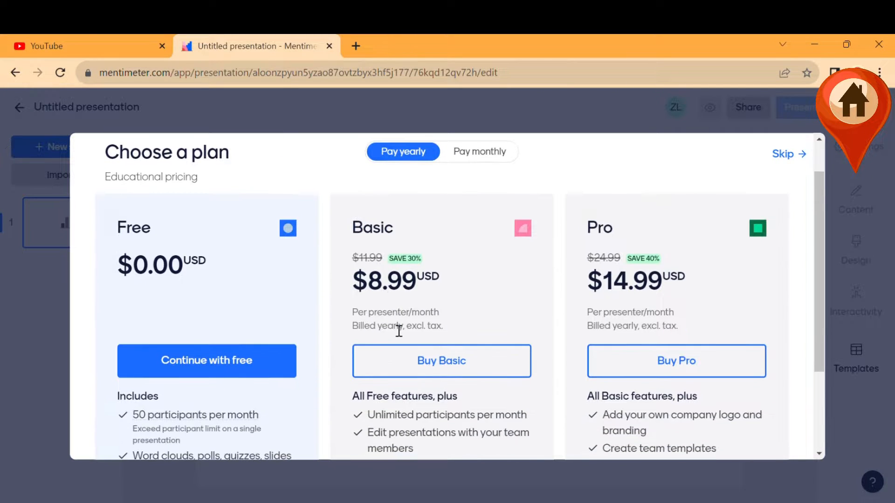
pyautogui.scroll(-2, 379, 297)
pyautogui.scroll(1, 379, 298)
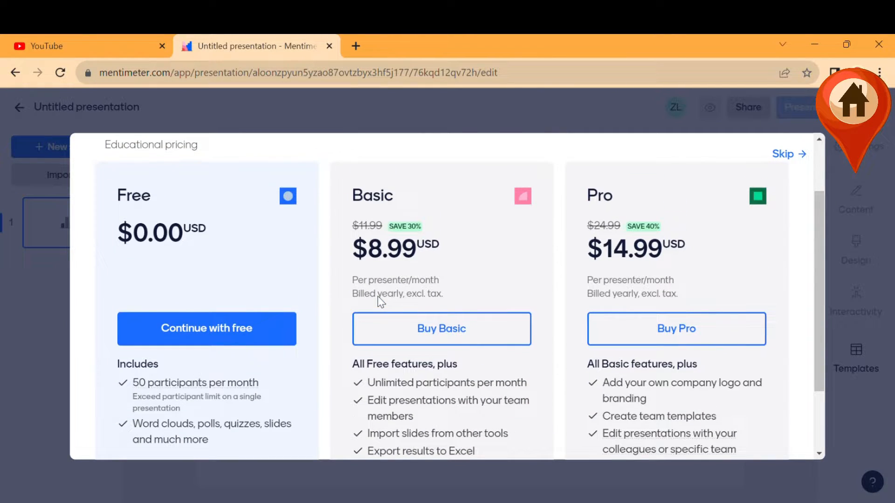
pyautogui.click(238, 337)
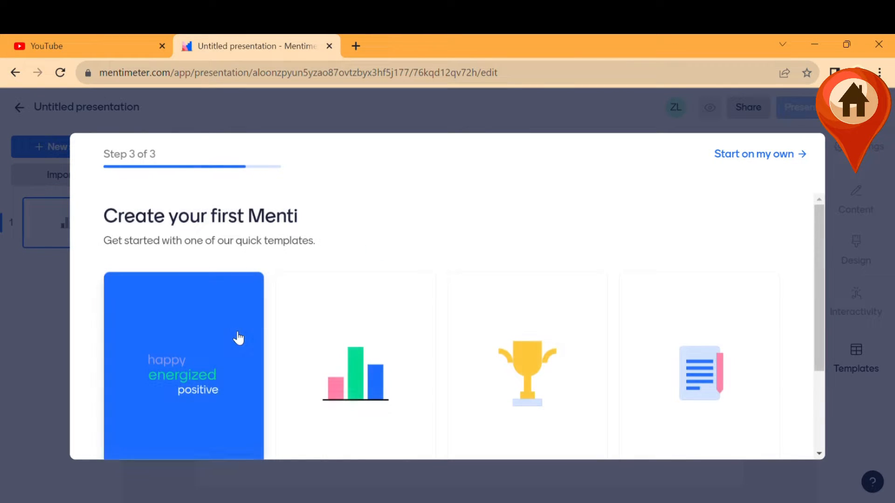
# Start a new presentation from the Quiz template.
pyautogui.scroll(-2, 441, 294)
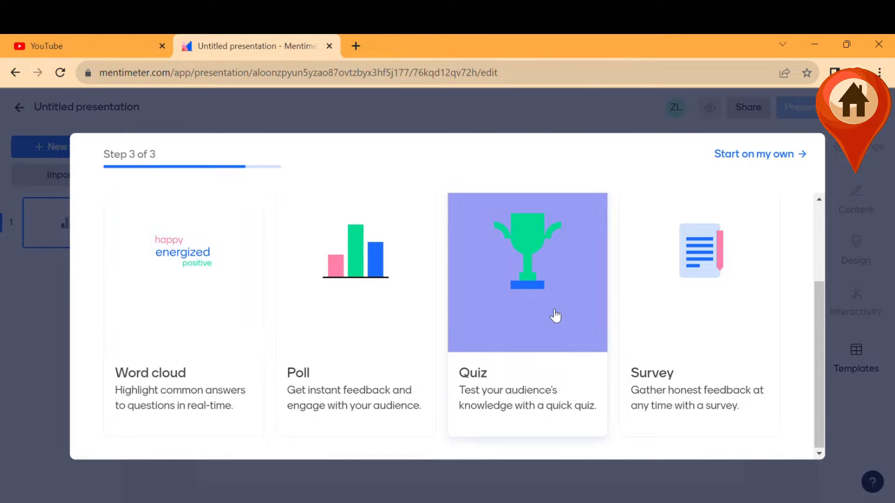
pyautogui.scroll(1, 511, 294)
pyautogui.click(525, 320)
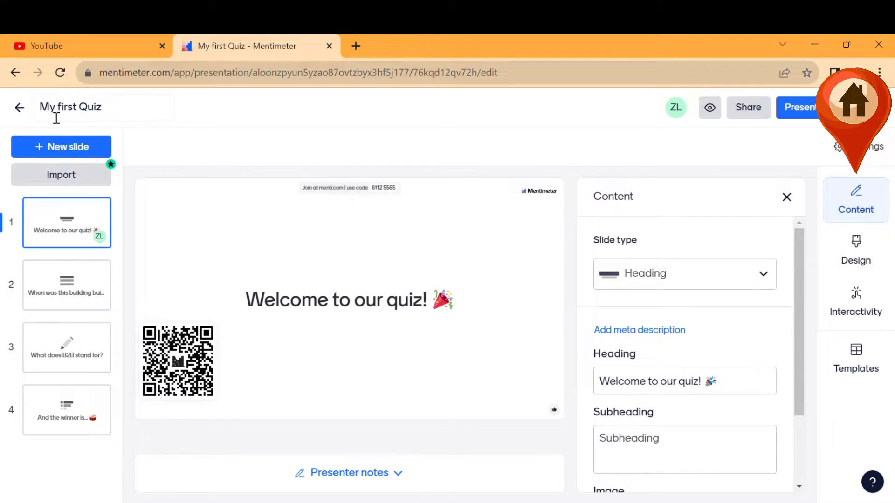
# Return to the Home page and start a new untitled presentation from the template gallery.
pyautogui.click(18, 109)
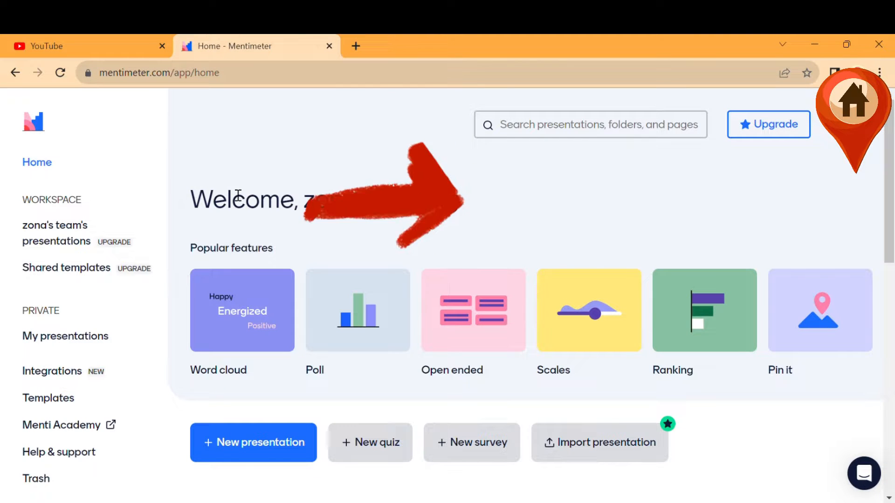
pyautogui.scroll(-1, 362, 240)
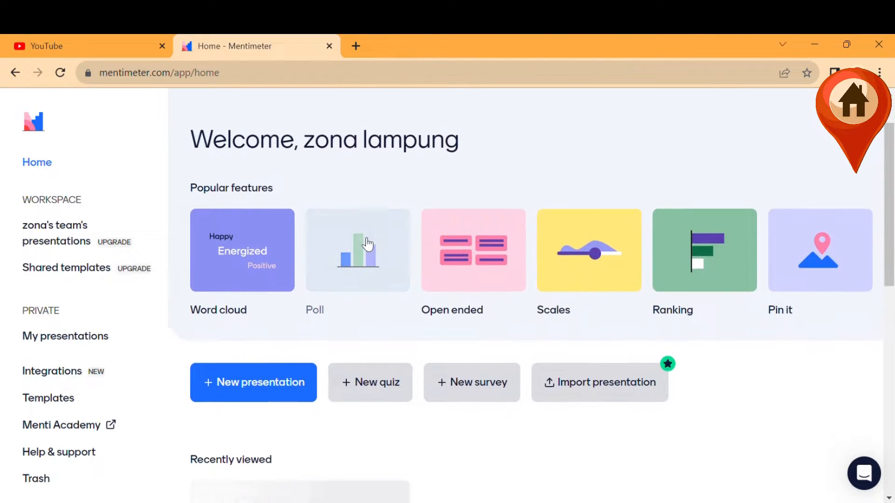
pyautogui.scroll(-2, 362, 242)
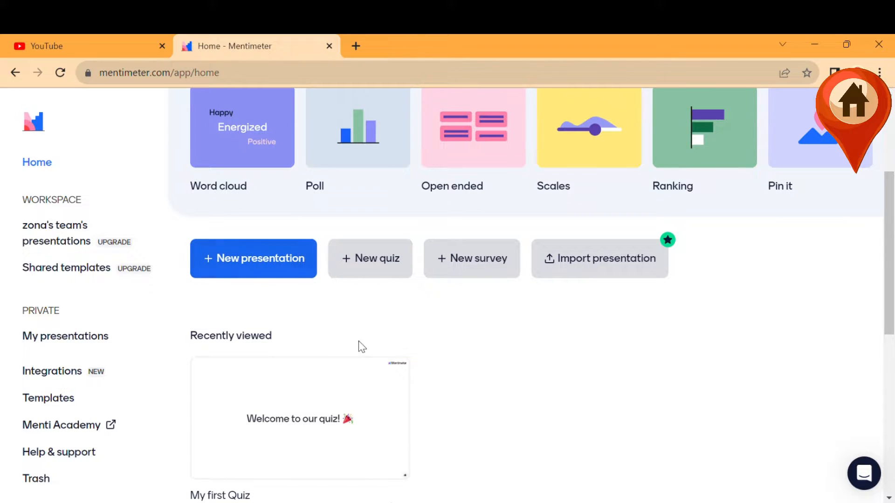
pyautogui.scroll(-1, 418, 365)
pyautogui.scroll(1, 419, 366)
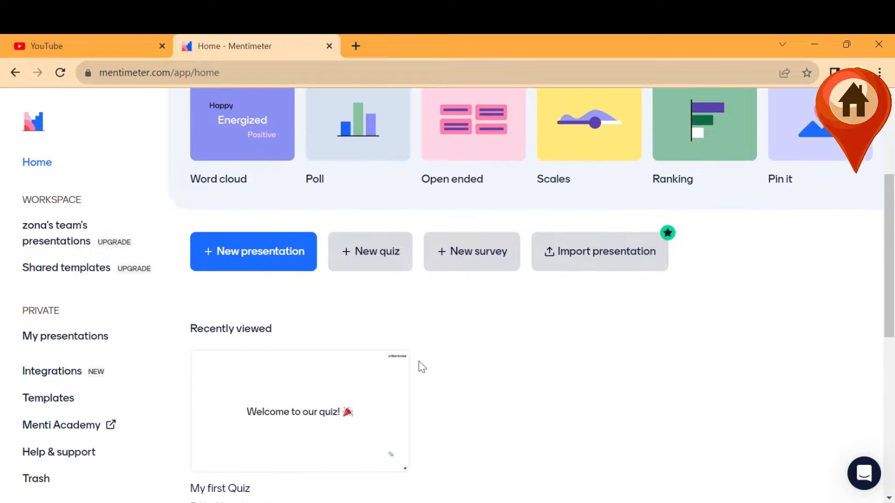
pyautogui.scroll(-2, 422, 367)
pyautogui.scroll(3, 422, 368)
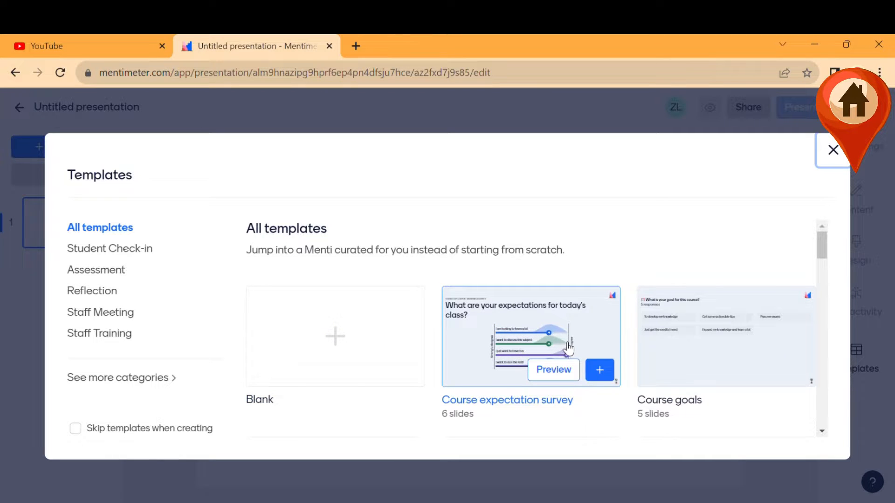
# Add the 'Get to Know Your Teacher Quiz' template's slides to the untitled presentation.
pyautogui.scroll(-4, 741, 335)
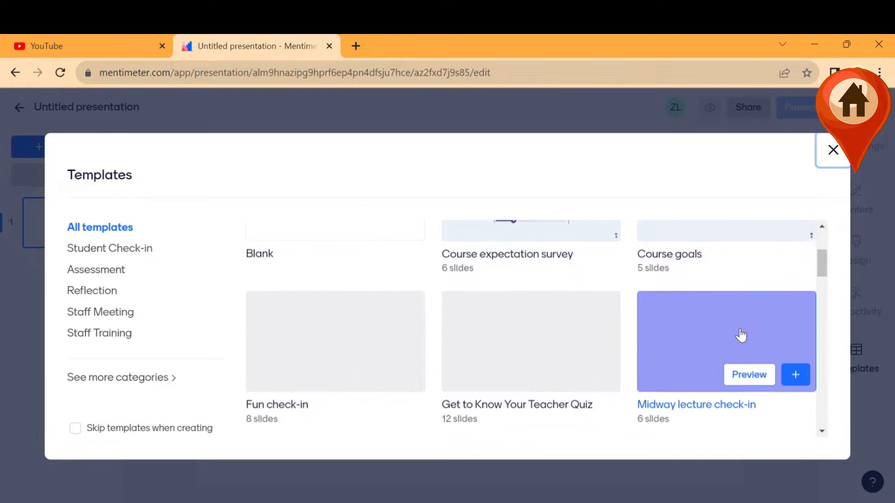
pyautogui.scroll(-3, 557, 339)
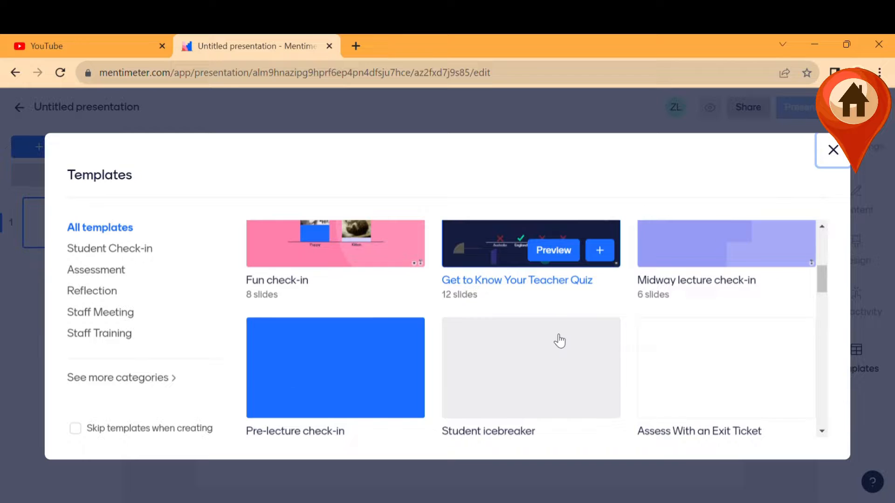
pyautogui.scroll(-3, 559, 341)
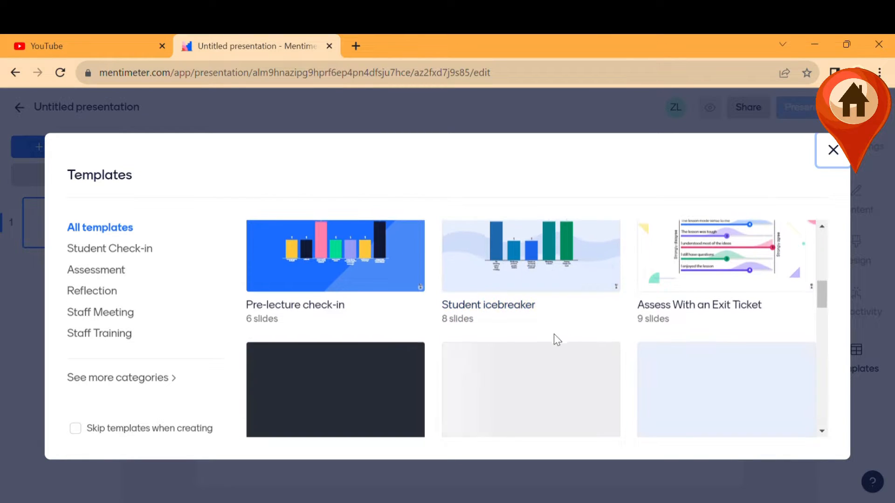
pyautogui.scroll(5, 557, 339)
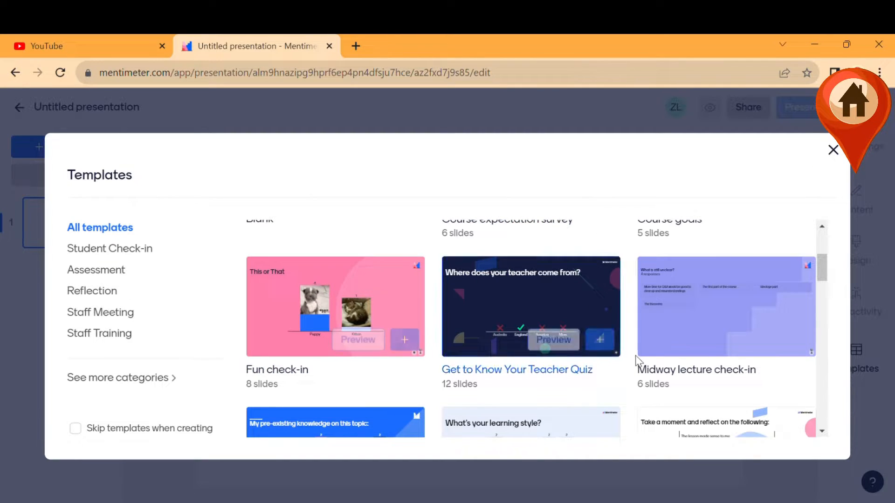
pyautogui.moveTo(605, 350)
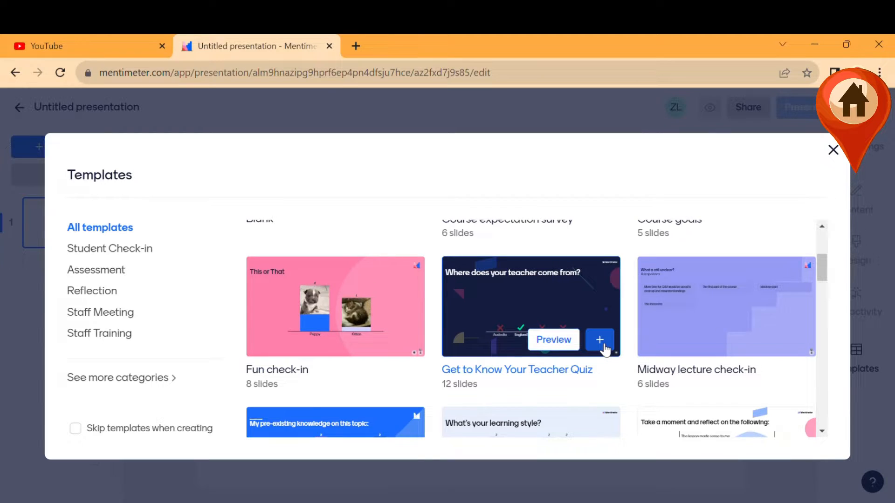
pyautogui.click(600, 341)
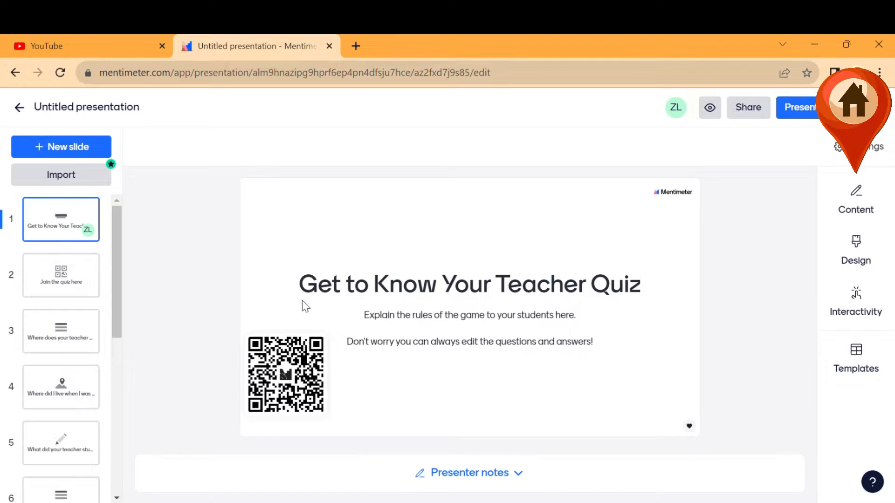
# Review the join and title slides and look through the slide Design settings.
pyautogui.click(73, 281)
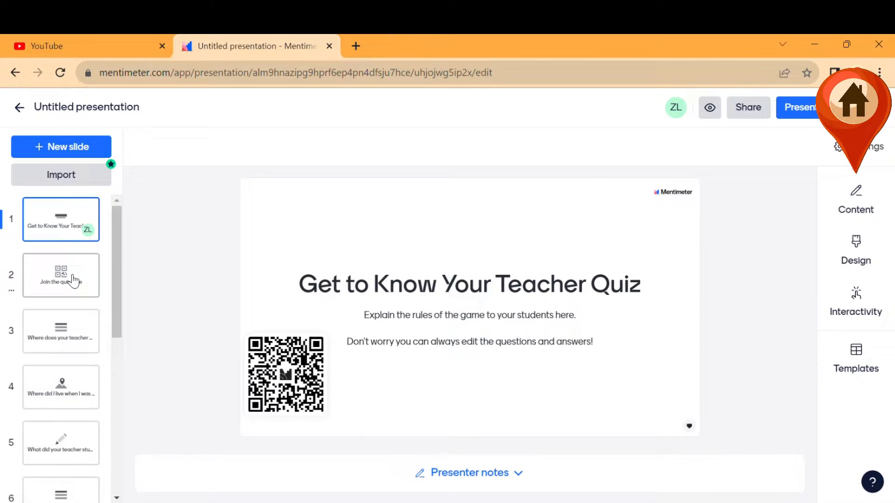
pyautogui.click(75, 229)
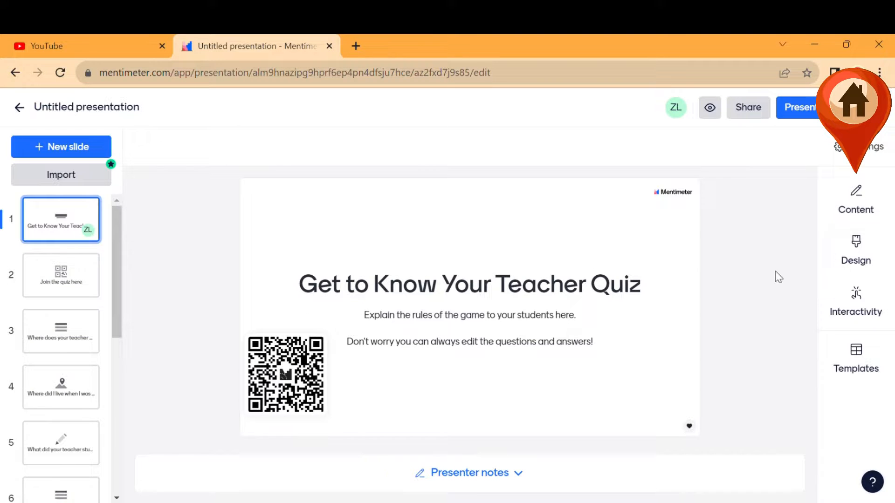
pyautogui.click(869, 254)
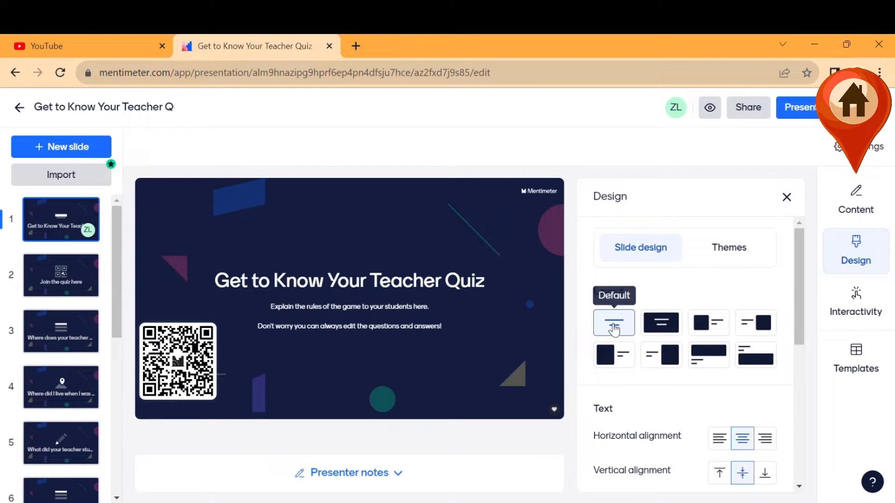
pyautogui.scroll(-5, 614, 329)
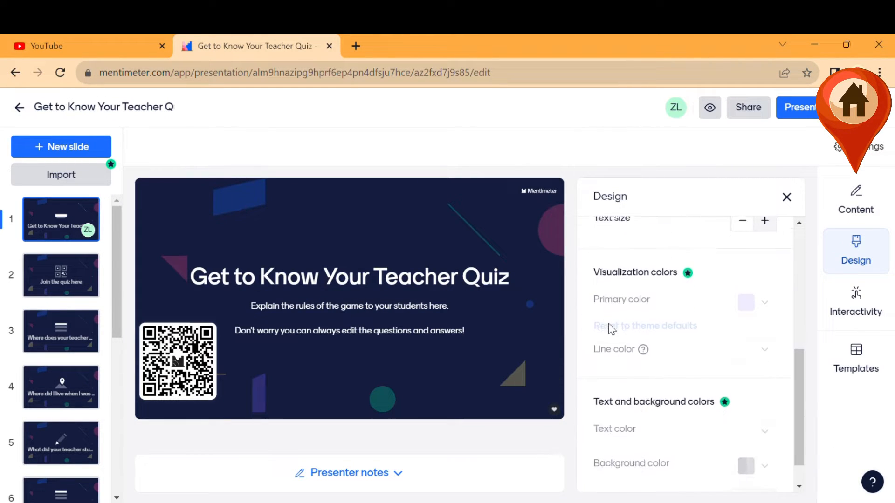
pyautogui.click(787, 198)
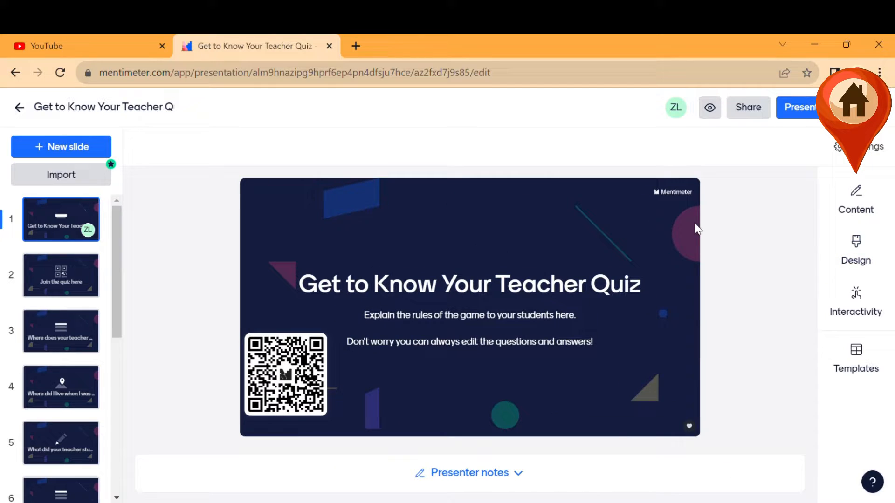
# Change the title slide heading to 'Hanya Hiburan'.
pyautogui.doubleClick(422, 284)
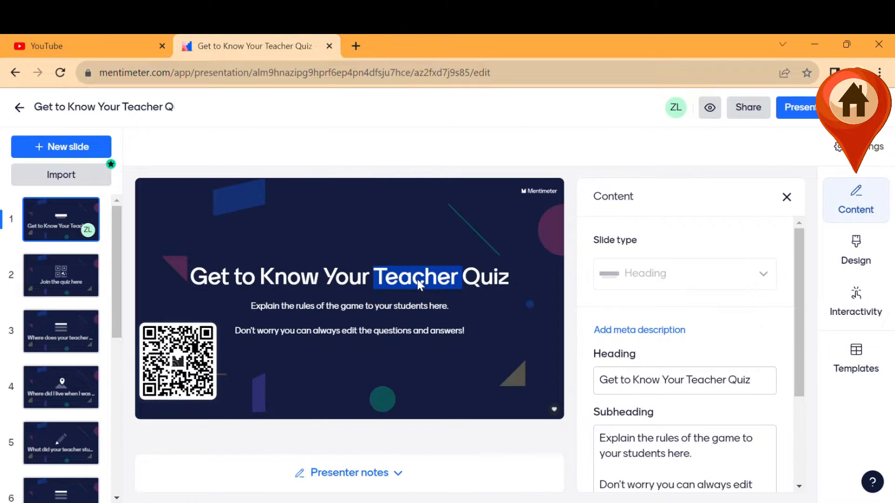
pyautogui.click(672, 387)
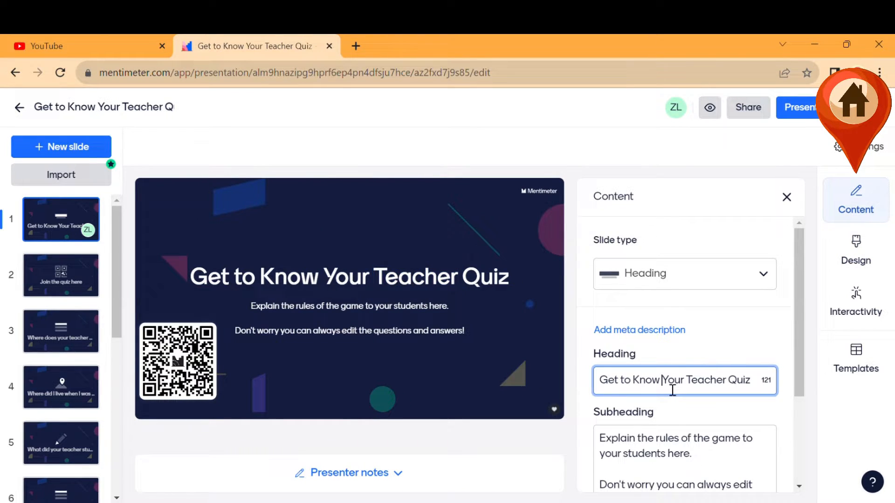
pyautogui.tripleClick(673, 389)
pyautogui.press('BackSpace')
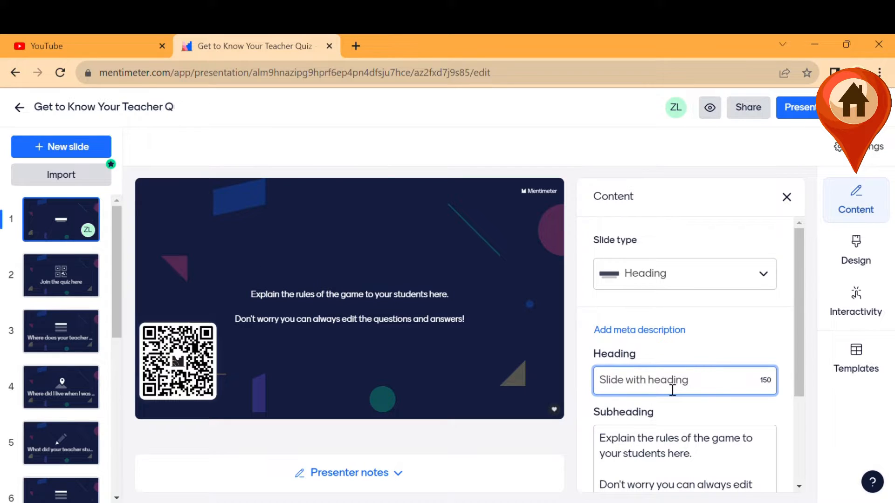
pyautogui.write('Q')
pyautogui.press('BackSpace')
pyautogui.write('Hanya H')
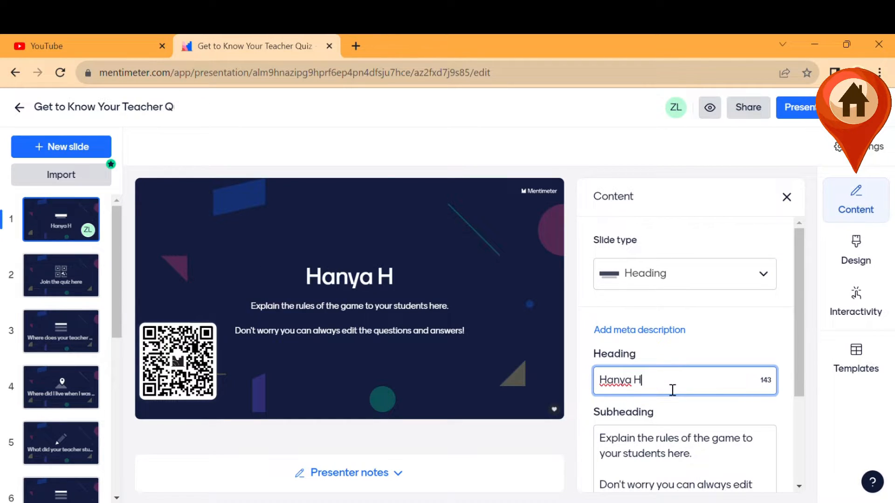
pyautogui.write('iburan')
# Replace the subheading with 'Mengulas Materi Pertemuan Sebelumnya'.
pyautogui.click(670, 454)
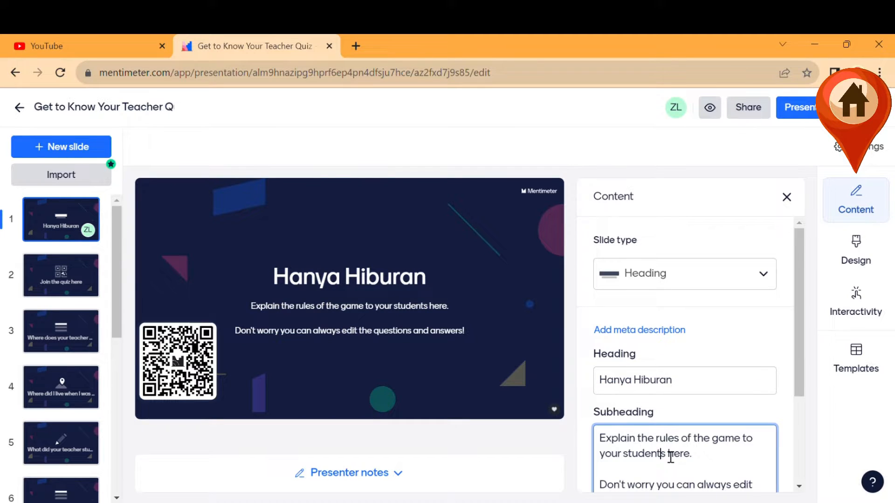
pyautogui.hotkey('ctrl', 'a')
pyautogui.press('BackSpace')
pyautogui.write('Mengul')
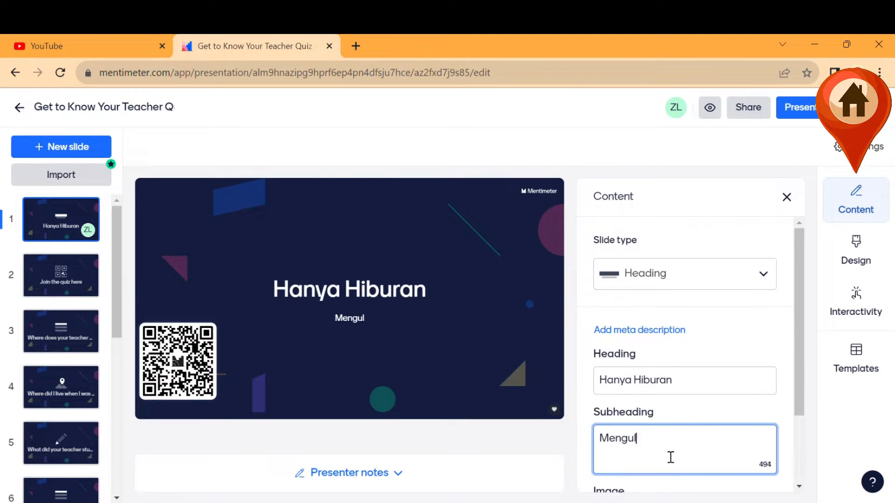
pyautogui.write('as Materi Perte')
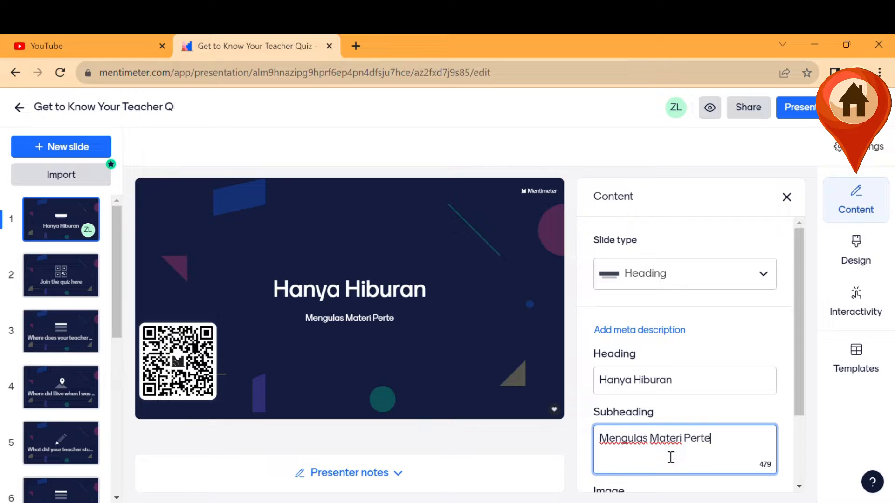
pyautogui.write('muan Sebelumnya')
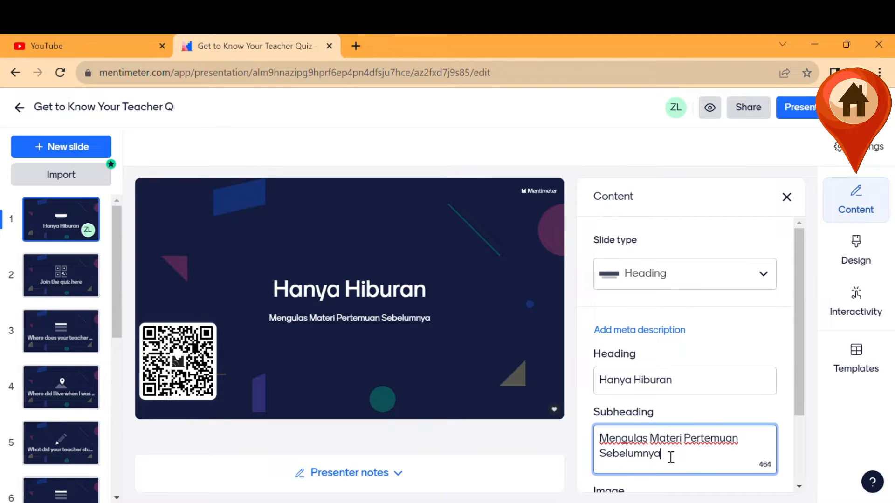
pyautogui.scroll(-2, 669, 457)
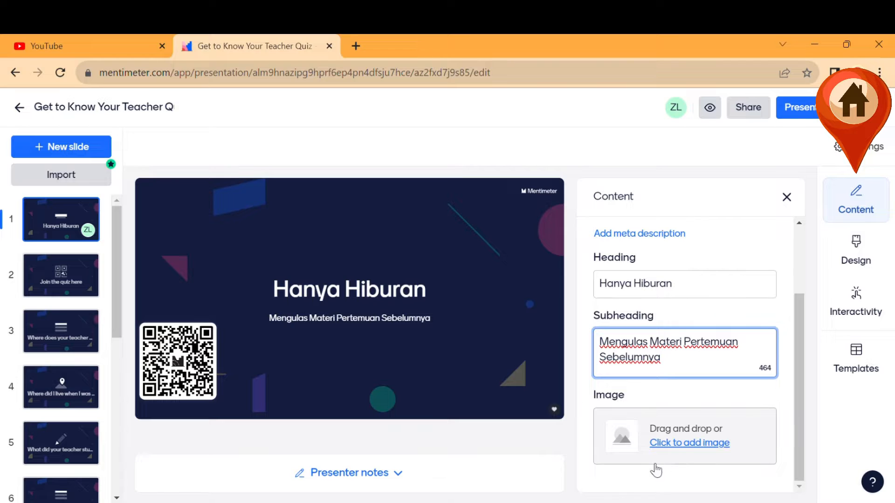
# Upload a photo from the computer as the title slide's image.
pyautogui.click(688, 444)
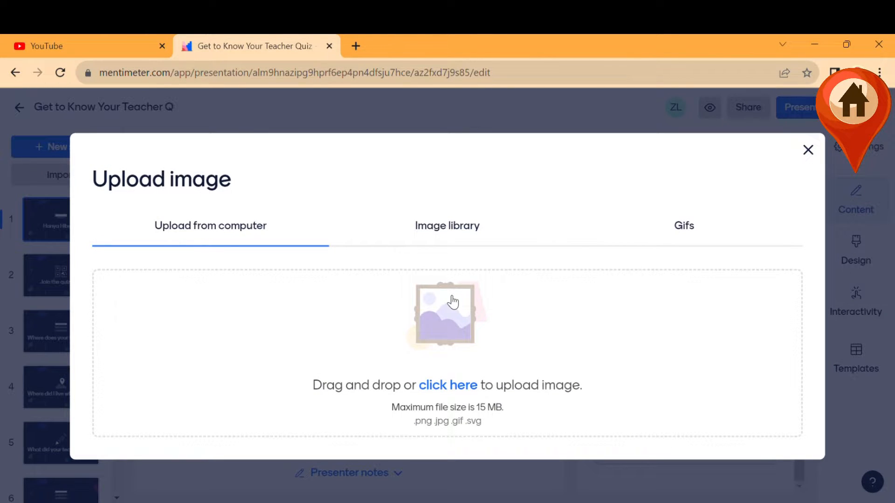
pyautogui.click(443, 386)
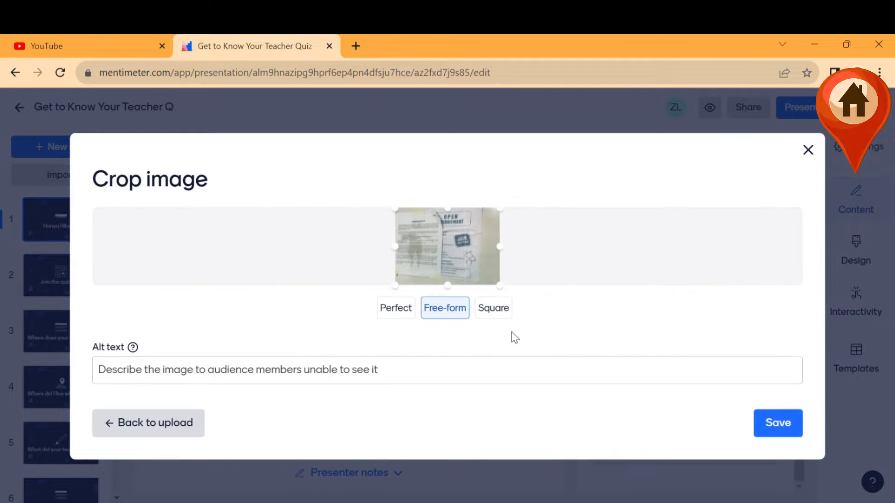
pyautogui.click(792, 426)
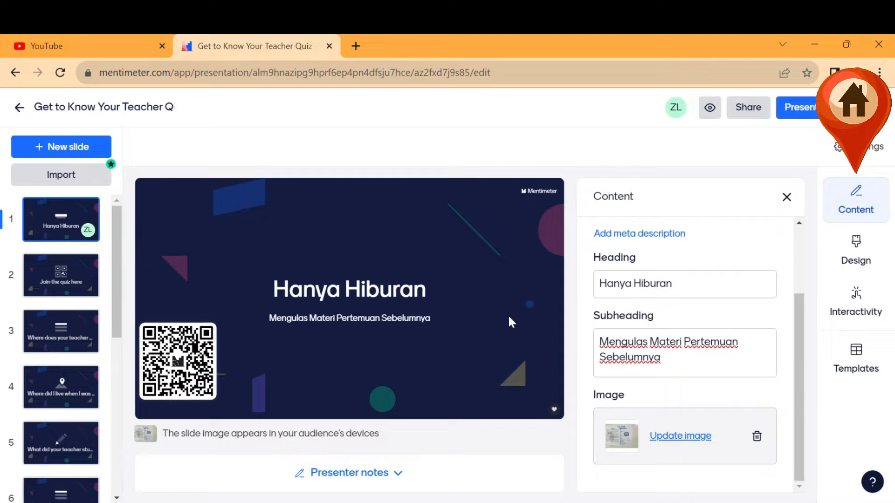
pyautogui.click(682, 443)
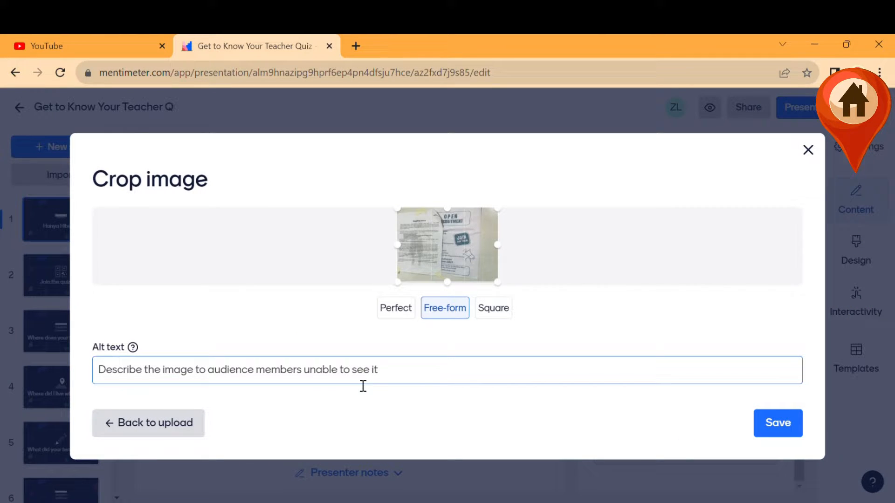
pyautogui.click(413, 380)
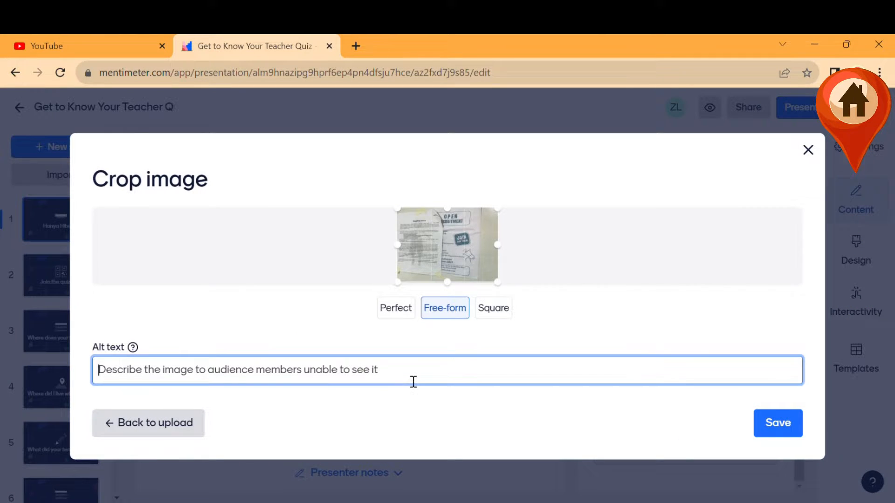
pyautogui.click(778, 422)
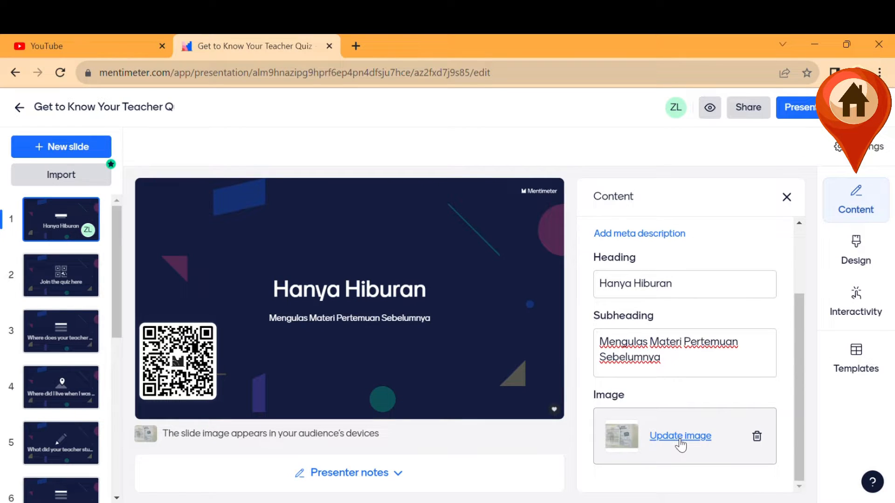
# Re-crop the title image in free-form mode, then go to the 'Join the quiz here' slide.
pyautogui.click(629, 446)
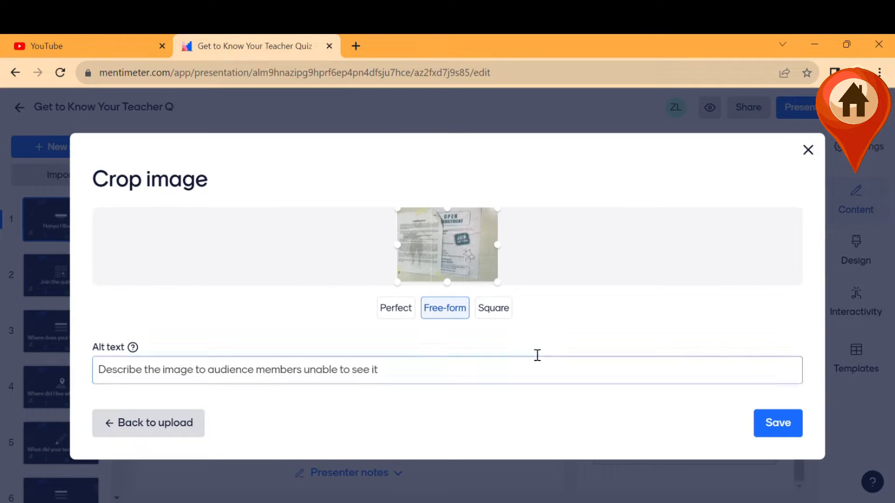
pyautogui.click(496, 315)
pyautogui.click(414, 313)
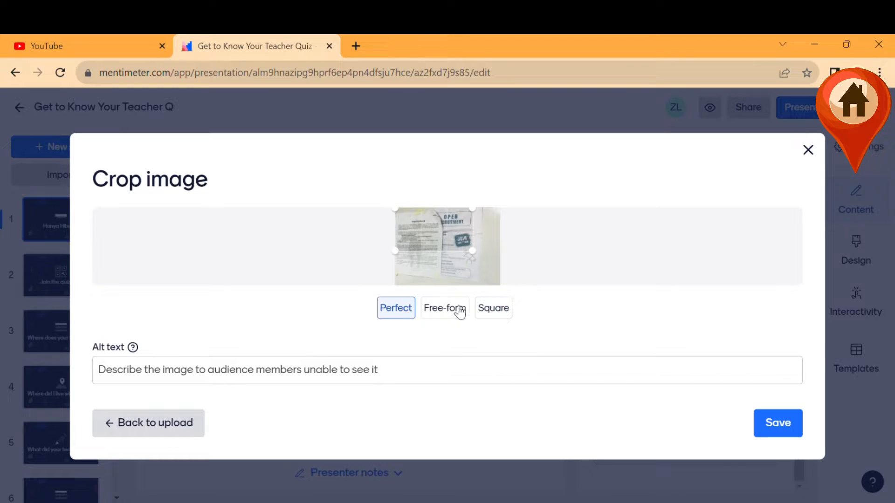
pyautogui.click(454, 316)
pyautogui.click(778, 424)
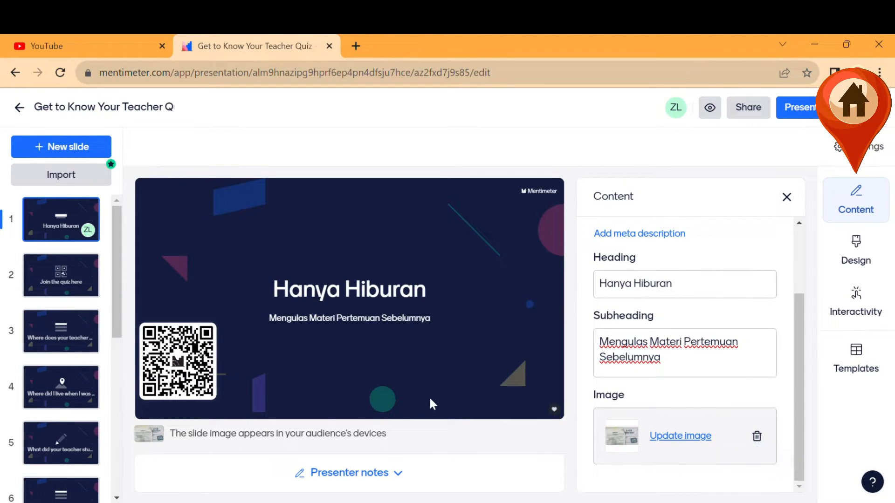
pyautogui.click(65, 282)
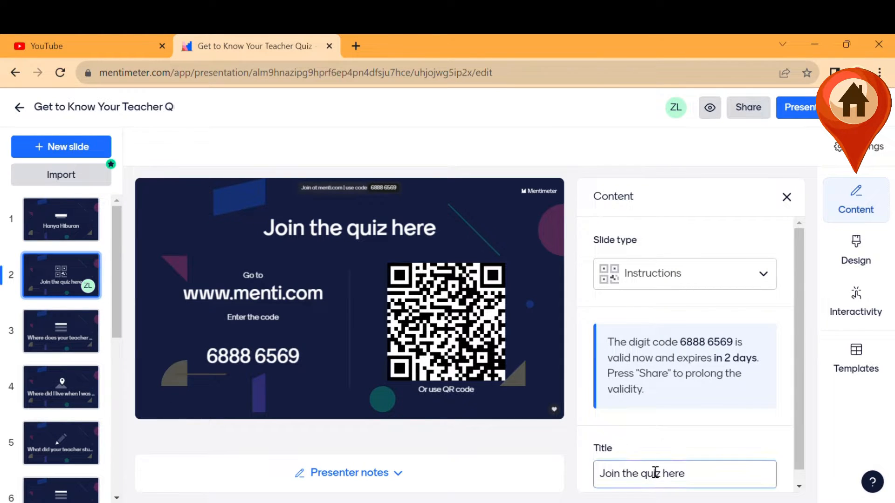
# Retitle the join slide 'Silahkan Bisa Masuk dan Kerjakan'.
pyautogui.click(654, 473)
pyautogui.hotkey('ctrl', 'a')
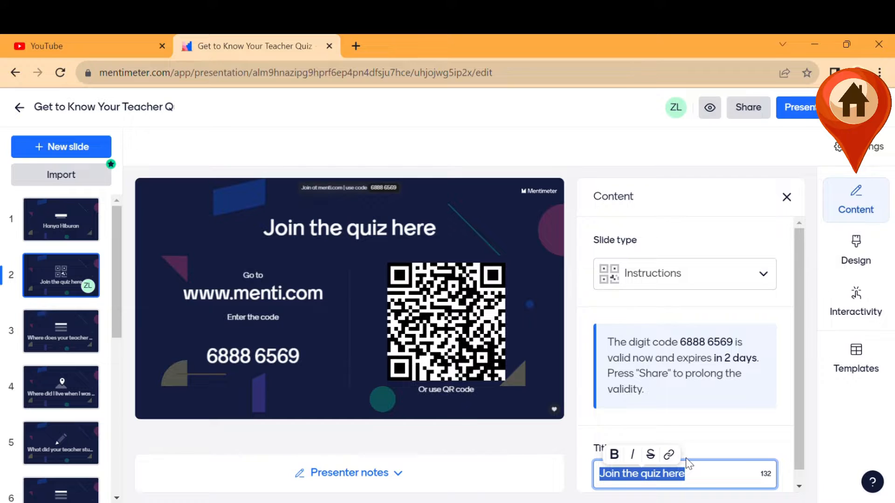
pyautogui.write('Silahkan Bisa Join')
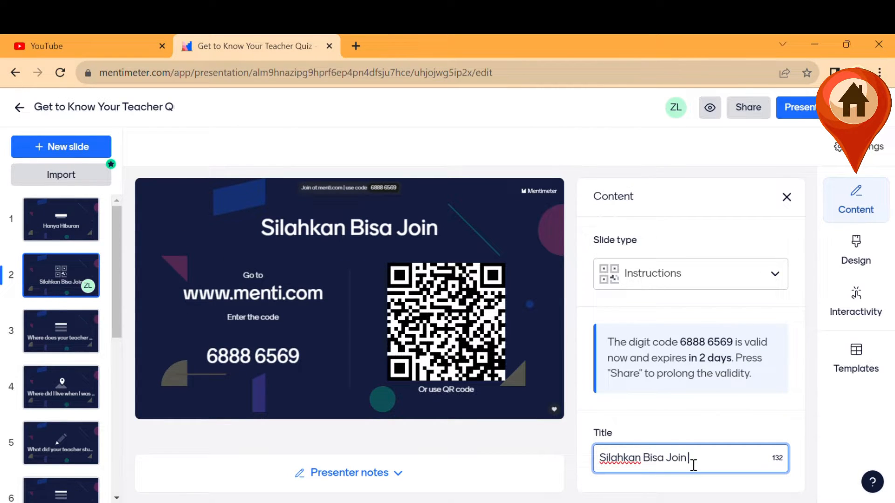
pyautogui.press('BackSpace')
pyautogui.press('BackSpace')
pyautogui.press('BackSpace')
pyautogui.press('BackSpace')
pyautogui.write('Masuk')
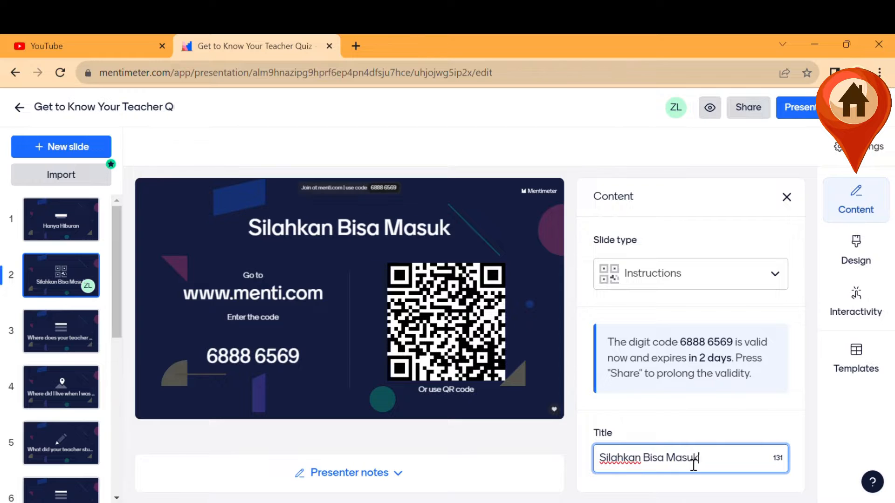
pyautogui.write(' dan Kerjakan Disin')
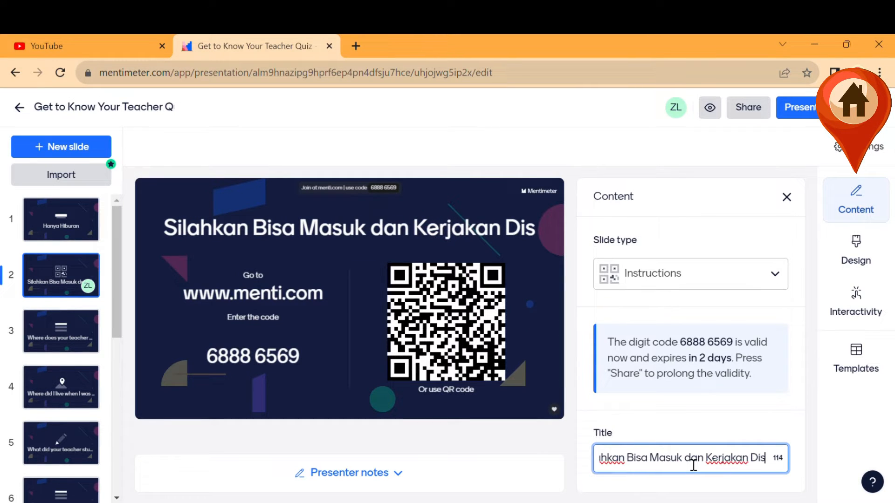
pyautogui.doubleClick(751, 458)
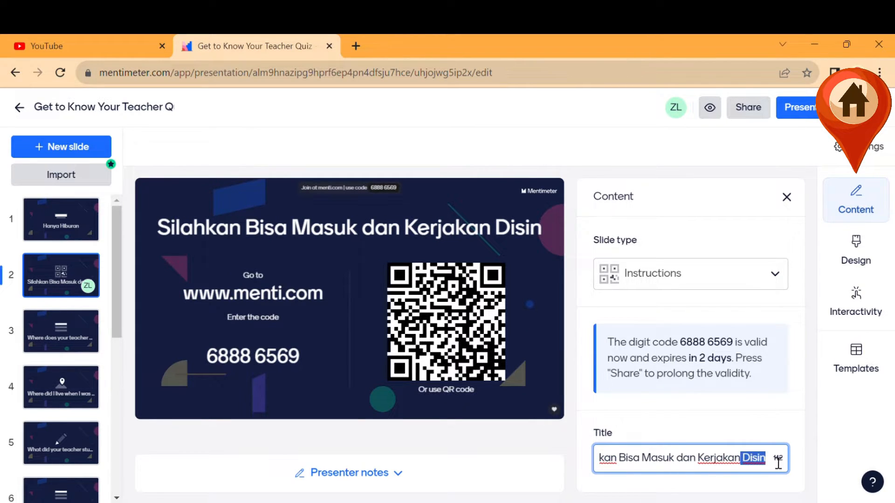
pyautogui.press('BackSpace')
pyautogui.press('BackSpace')
pyautogui.click(285, 339)
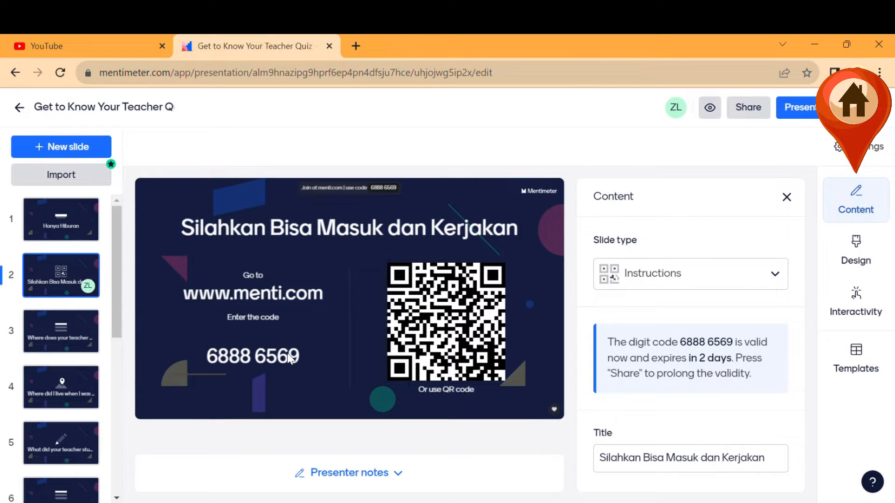
pyautogui.click(65, 341)
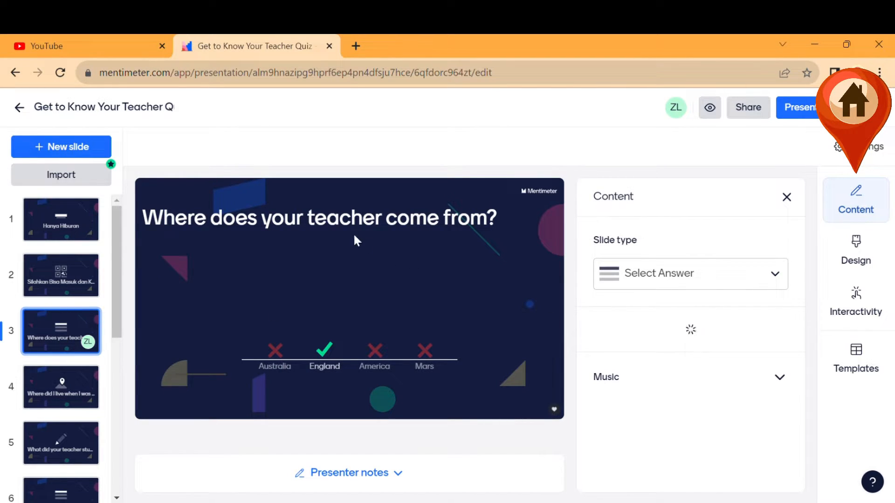
# Replace the title slide's image with the library photo of two people walking in the desert.
pyautogui.click(61, 228)
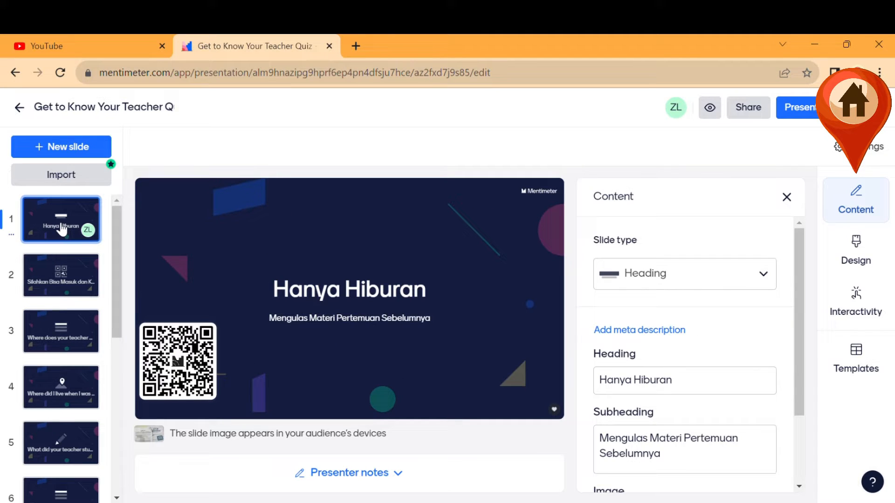
pyautogui.scroll(-2, 587, 459)
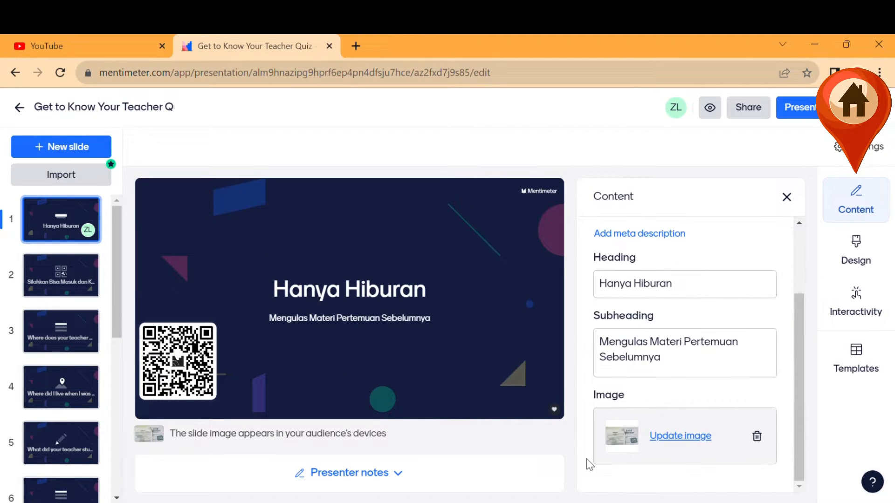
pyautogui.click(756, 437)
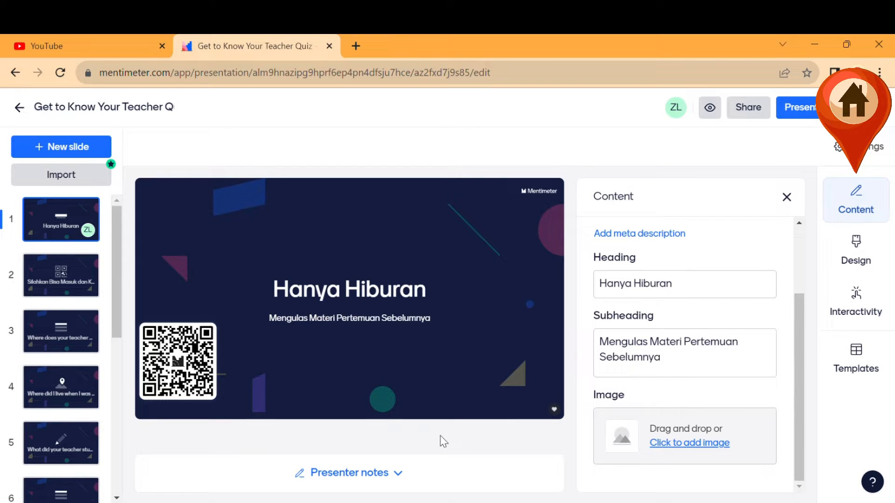
pyautogui.click(685, 443)
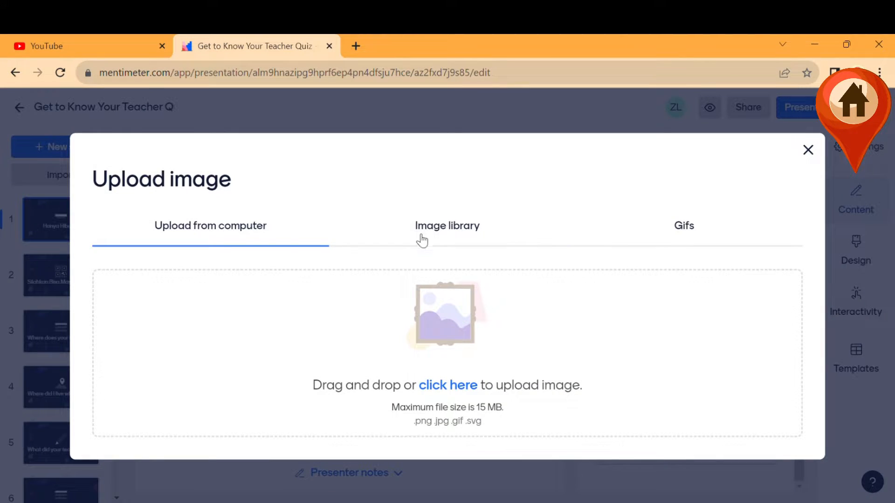
pyautogui.click(448, 229)
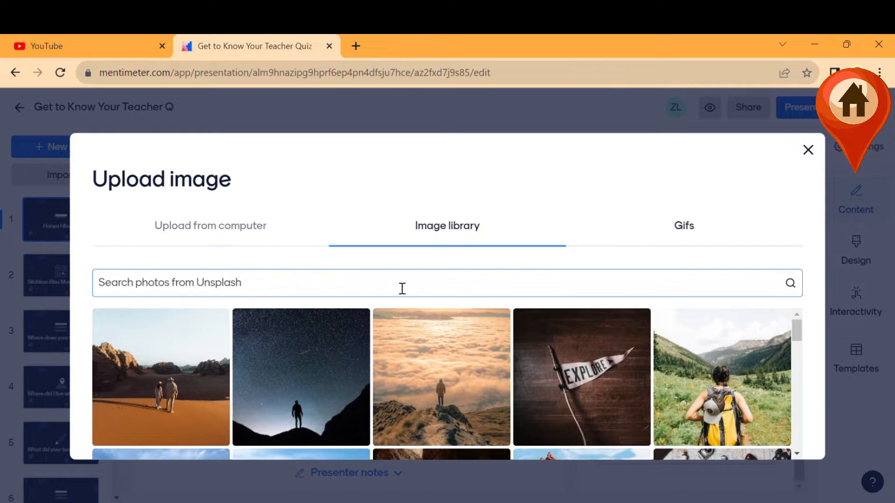
pyautogui.click(186, 359)
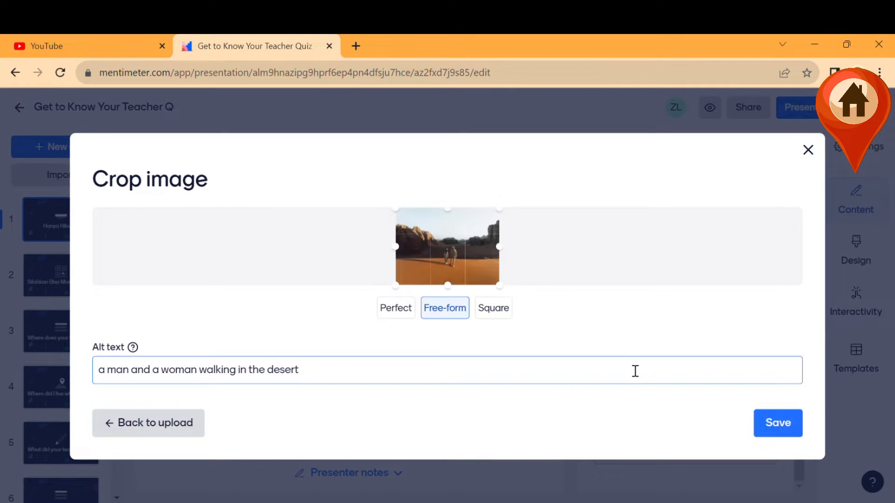
pyautogui.click(783, 423)
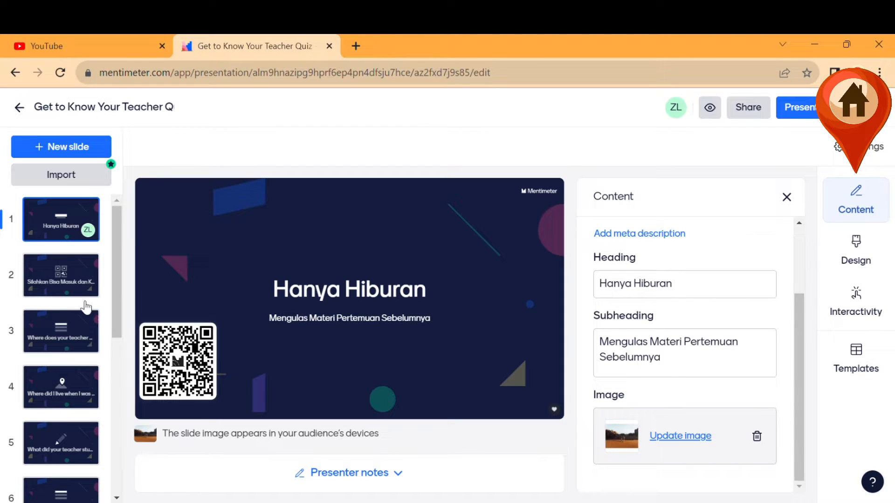
pyautogui.click(62, 293)
# Change slide 3's question to 'Apa Saja Media Sosialisasi?'.
pyautogui.click(69, 325)
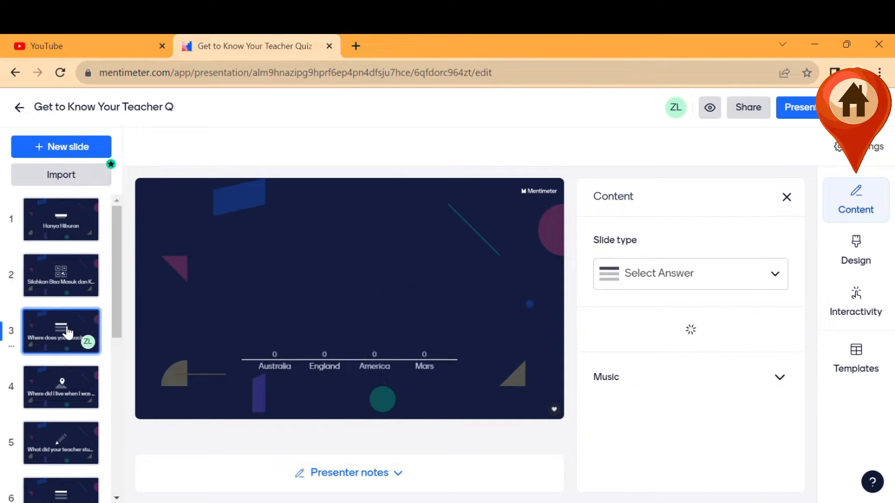
pyautogui.click(673, 380)
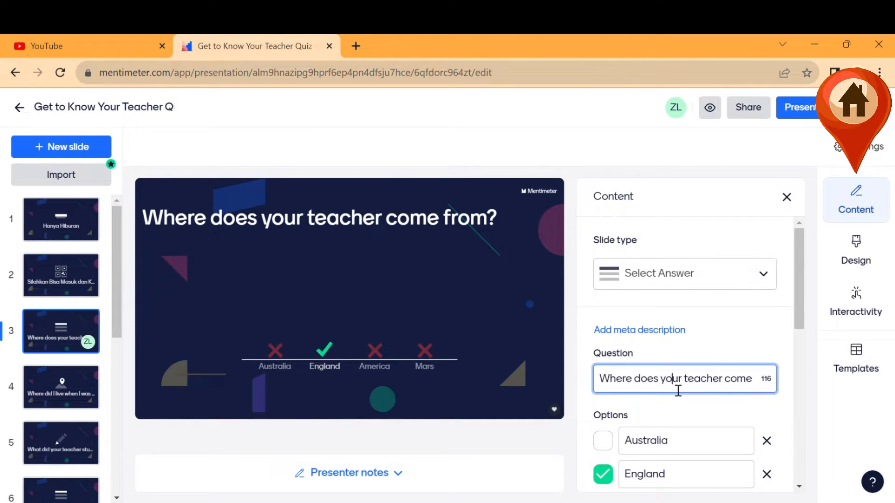
pyautogui.scroll(-1, 677, 389)
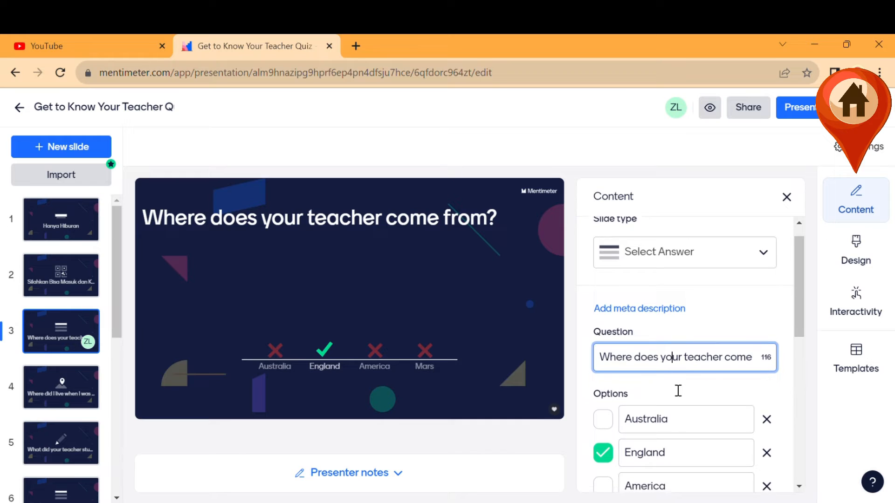
pyautogui.click(430, 439)
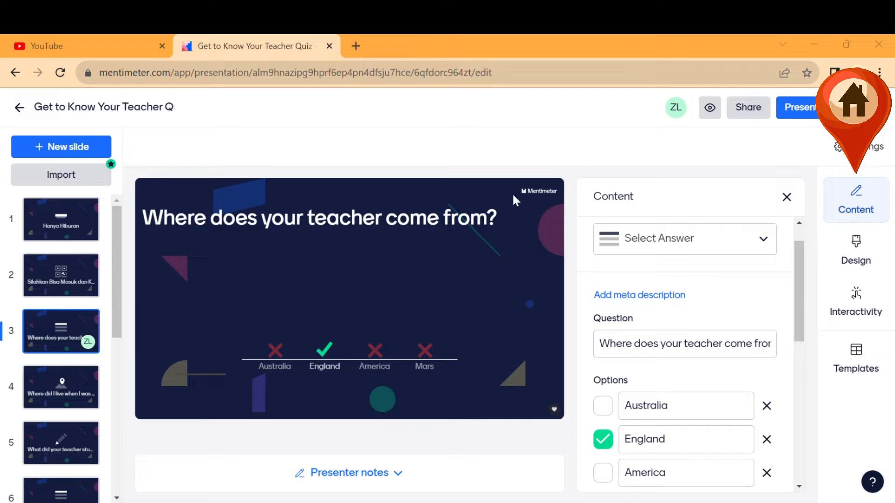
pyautogui.tripleClick(639, 352)
pyautogui.write('Apa Saja Media Sosialisasi?')
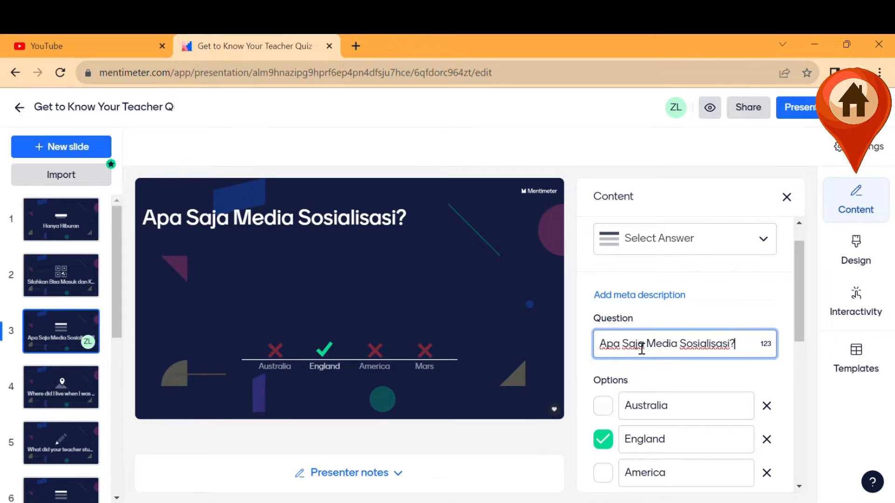
pyautogui.click(432, 456)
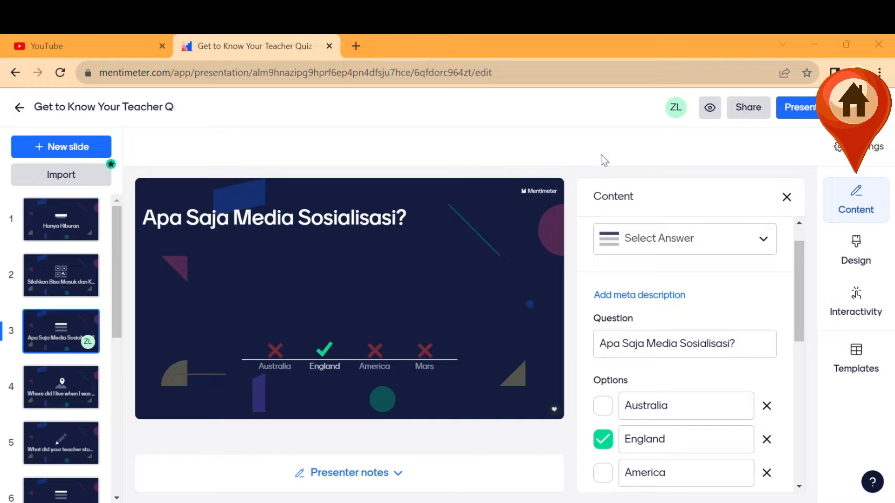
# Replace the options with Lingkungan Sekolah, Lingkungan Pendidikan and Semuanya Benar.
pyautogui.click(760, 343)
pyautogui.tripleClick(653, 406)
pyautogui.write('Lingkungan Sekolah')
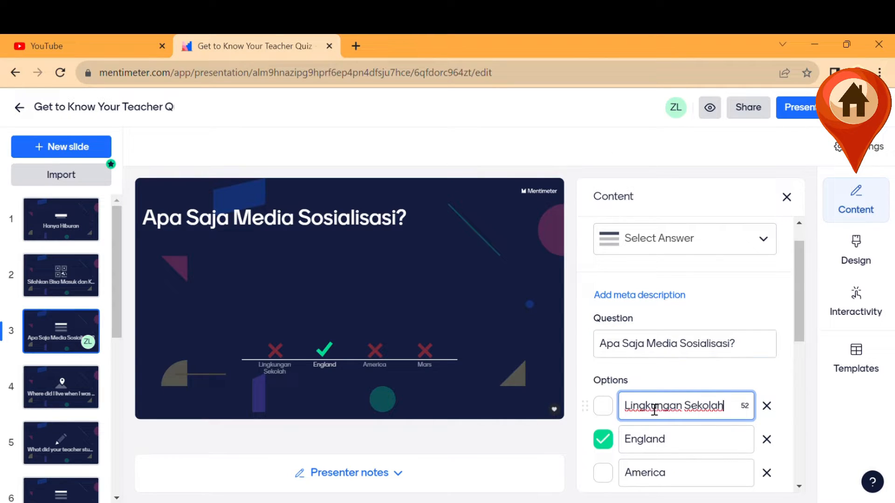
pyautogui.click(429, 440)
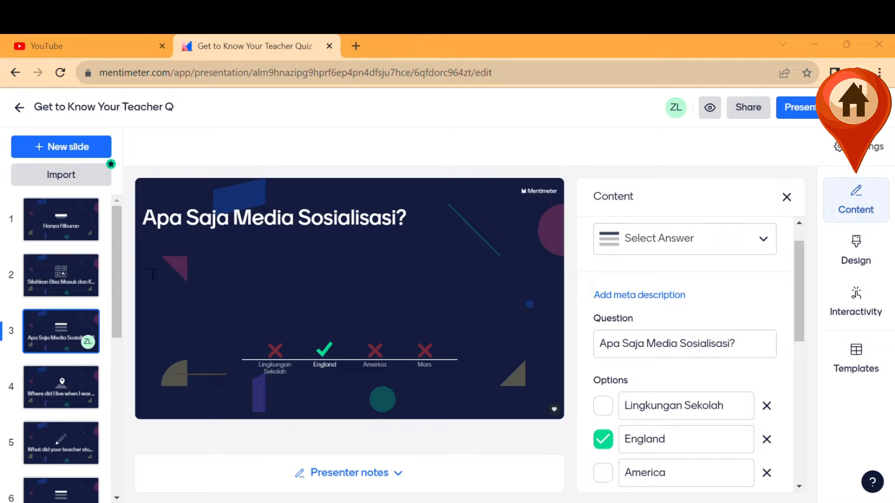
pyautogui.click(719, 450)
pyautogui.doubleClick(719, 449)
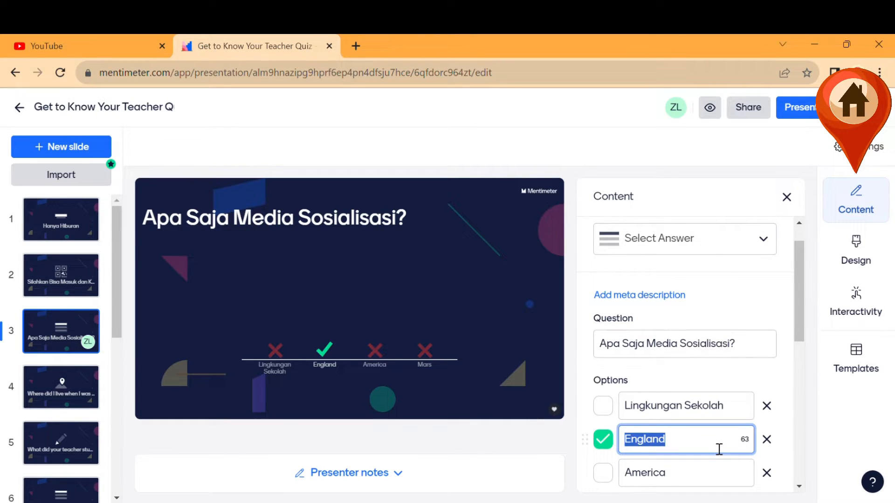
pyautogui.write('Lingkungan Pendidikan')
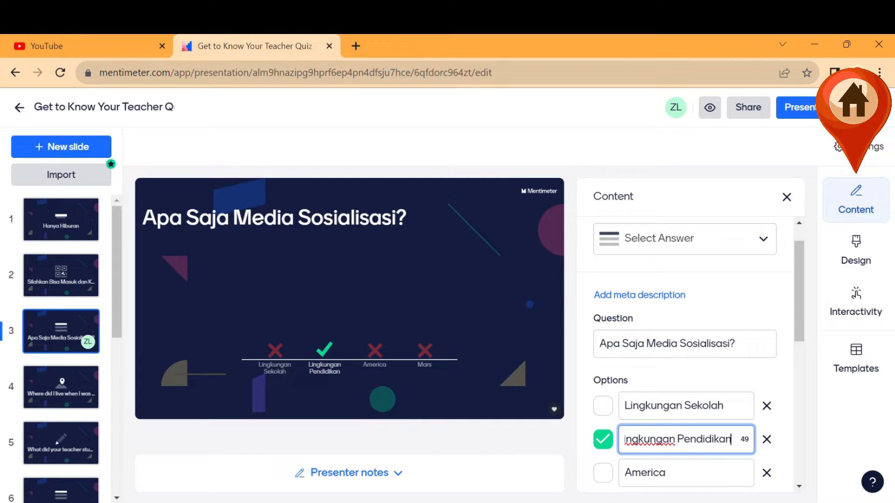
pyautogui.click(400, 463)
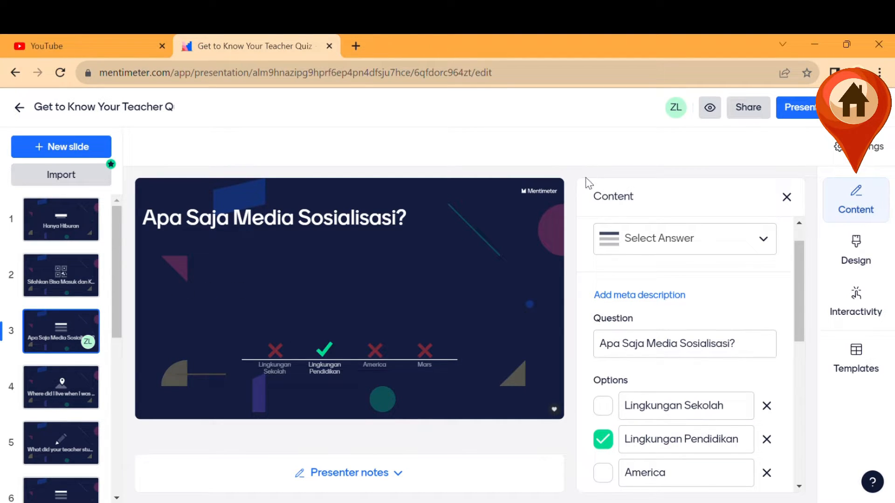
pyautogui.click(659, 478)
pyautogui.doubleClick(659, 478)
pyautogui.write('Semuanya Benar')
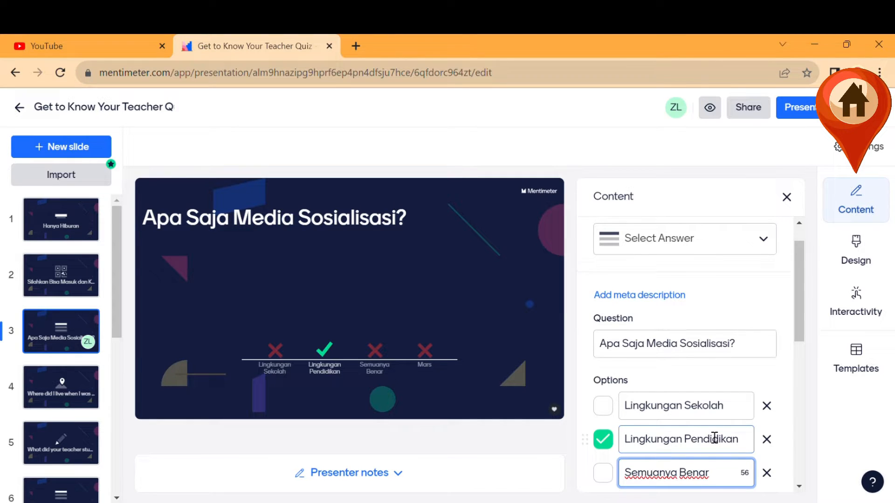
# Delete the leftover Mars option, leaving it unmarked as correct.
pyautogui.scroll(-2, 711, 433)
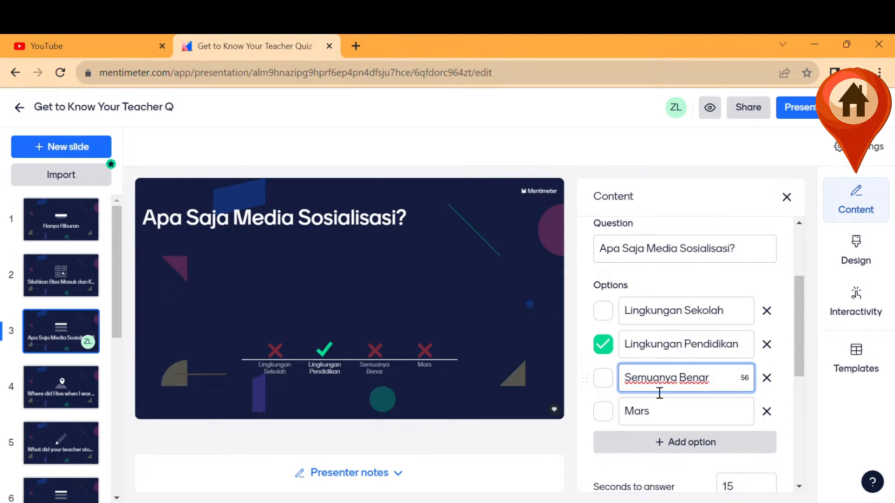
pyautogui.click(606, 413)
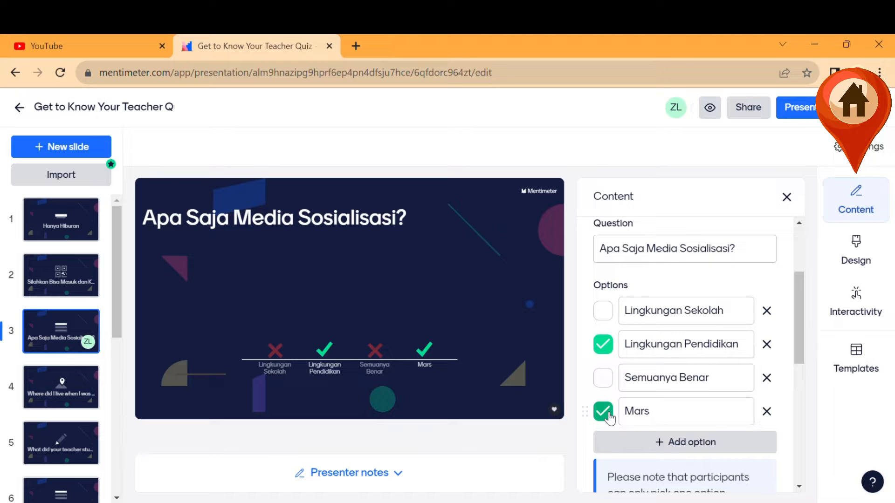
pyautogui.click(608, 413)
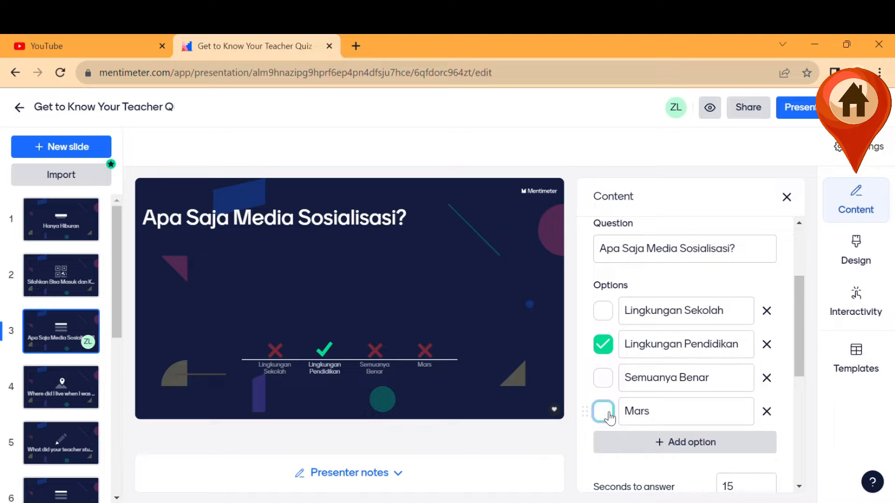
pyautogui.click(766, 412)
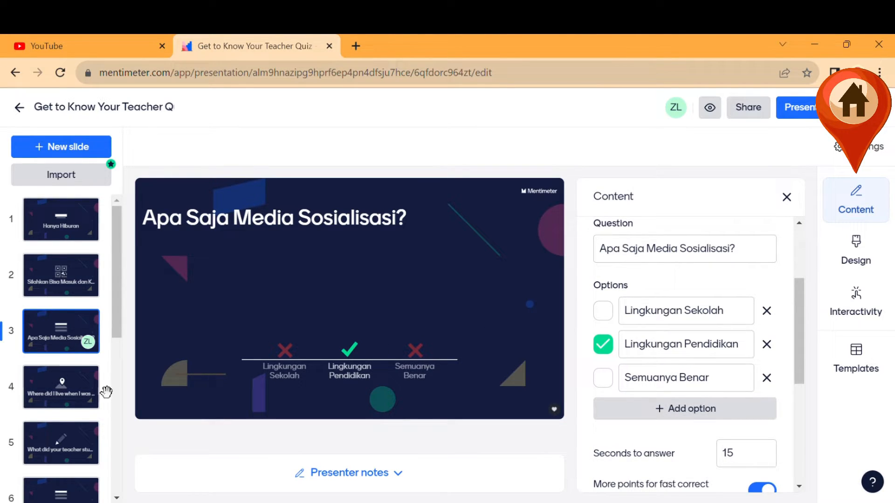
# Delete the 'Where did I live when I was younger?' map slide.
pyautogui.click(73, 394)
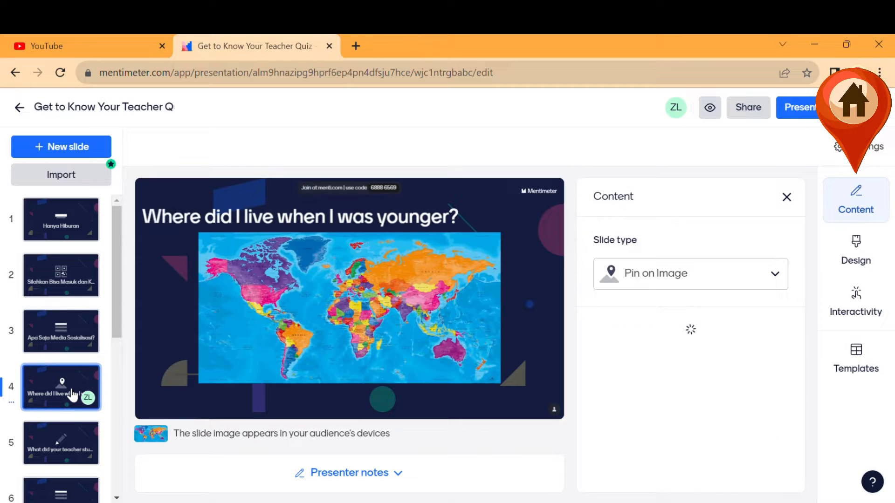
pyautogui.scroll(-2, 72, 394)
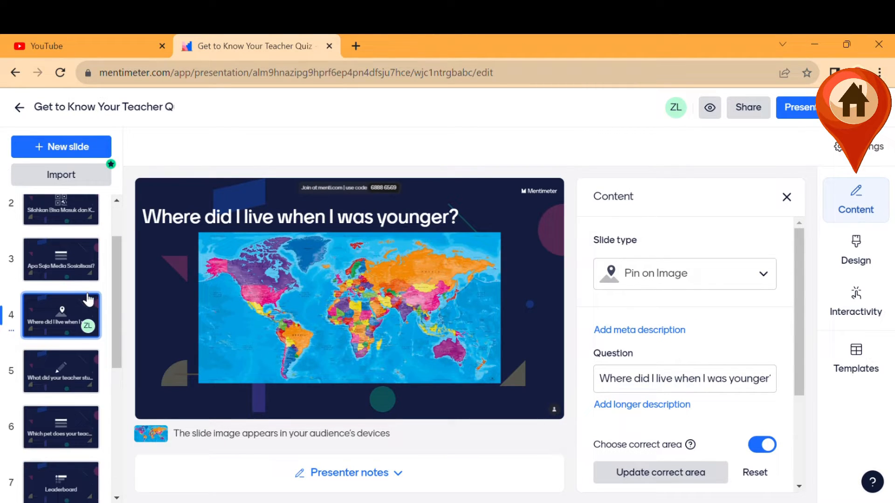
pyautogui.rightClick(77, 329)
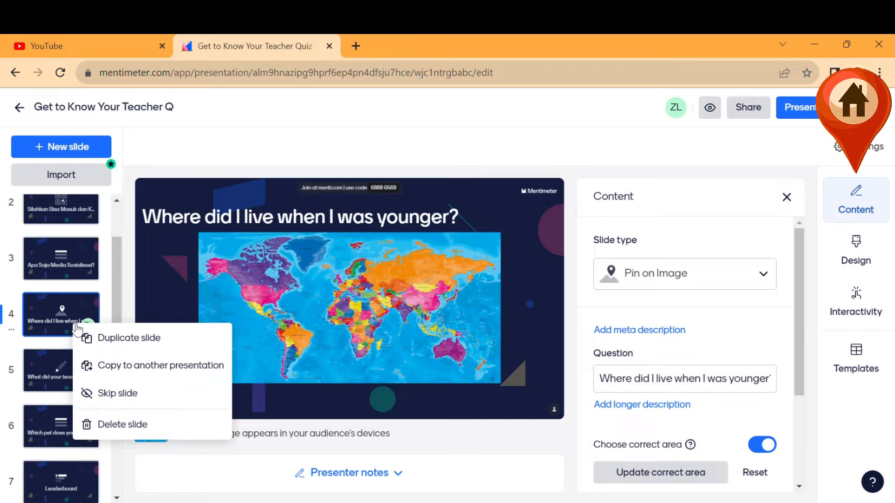
pyautogui.click(112, 426)
pyautogui.click(152, 385)
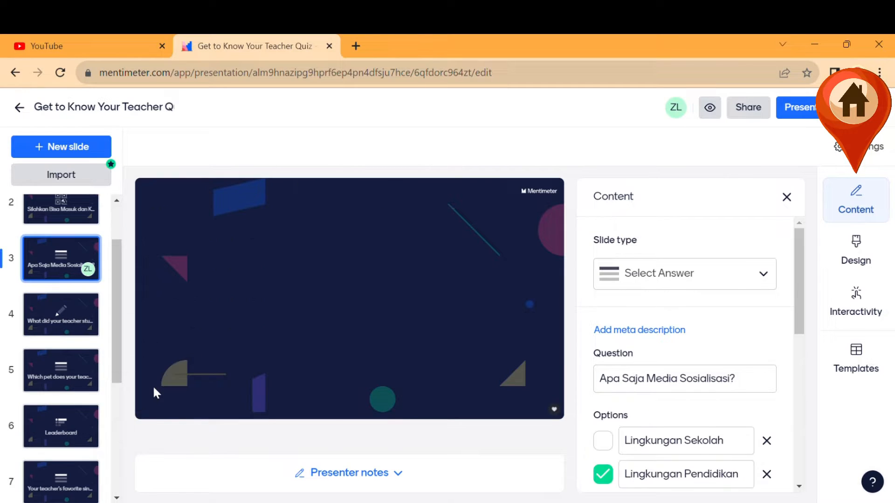
# Delete the 'What did your teacher study at University?' slide.
pyautogui.click(67, 317)
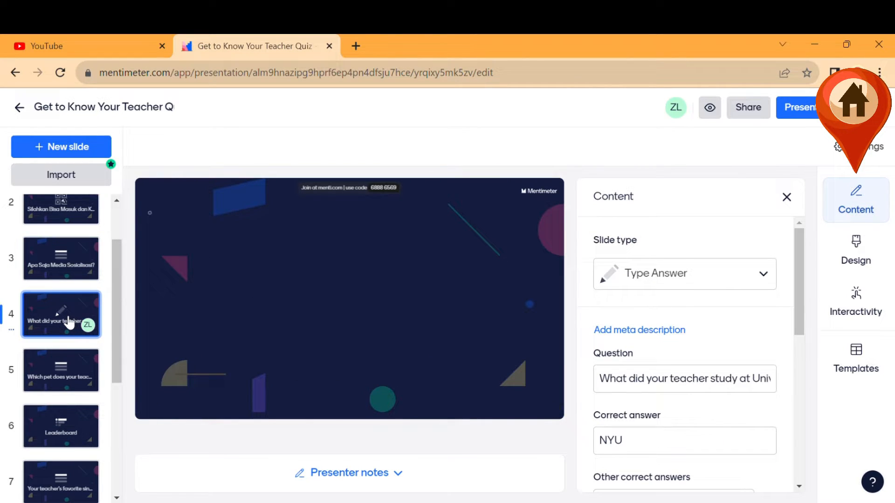
pyautogui.scroll(-1, 69, 321)
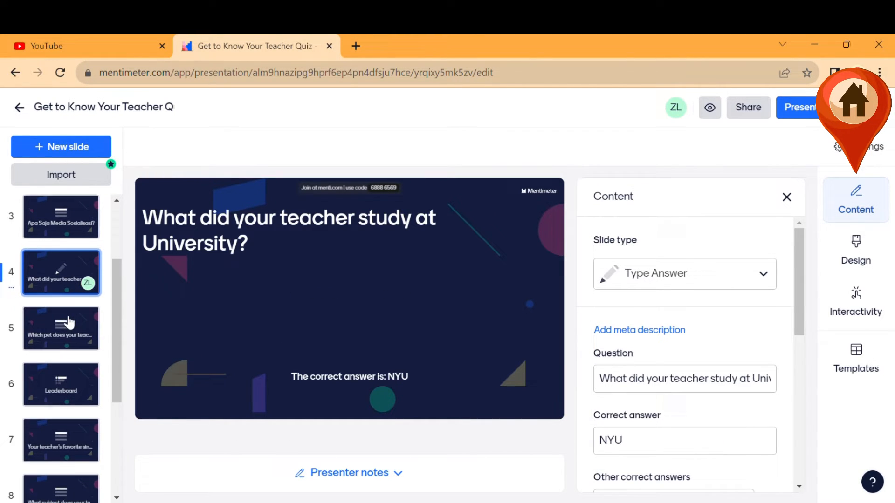
pyautogui.rightClick(75, 281)
pyautogui.click(115, 375)
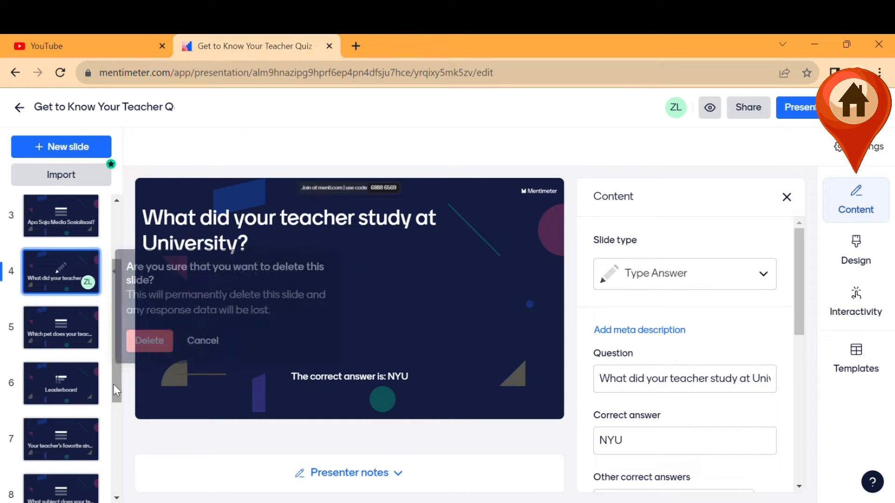
pyautogui.click(161, 341)
# Move the Leaderboard slide up to position 4 and return to the pet question slide.
pyautogui.click(72, 279)
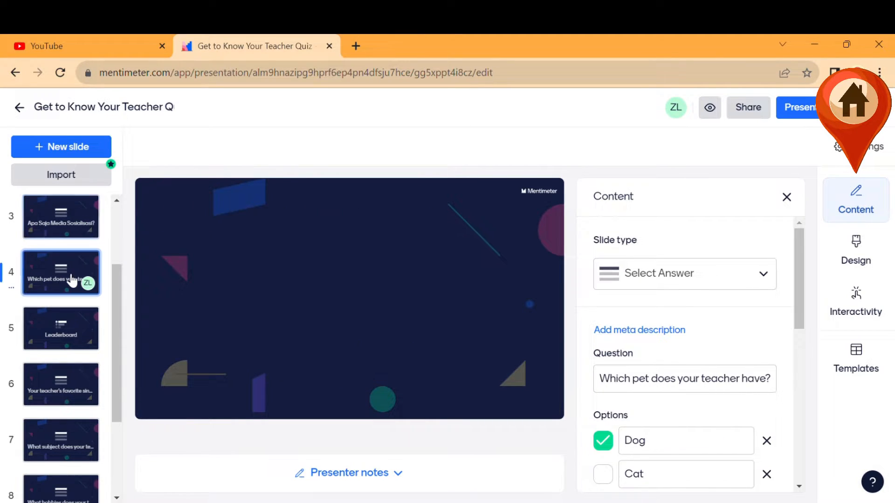
pyautogui.click(70, 224)
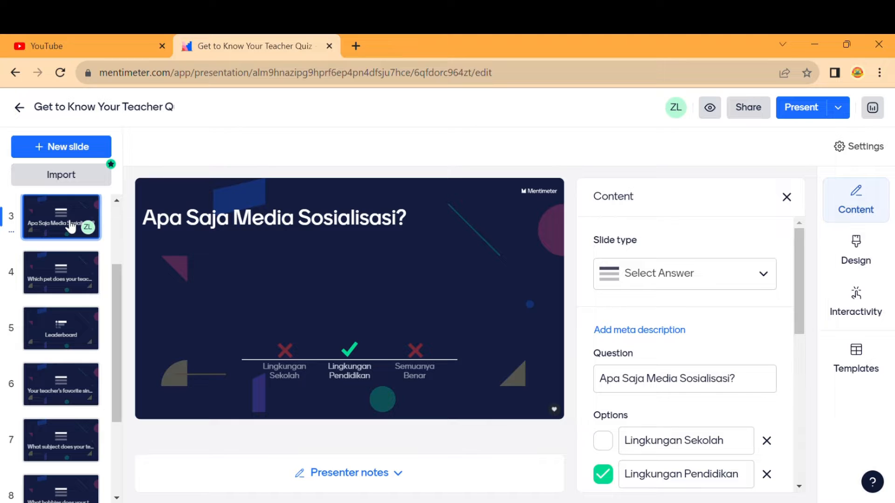
pyautogui.click(71, 280)
pyautogui.click(73, 347)
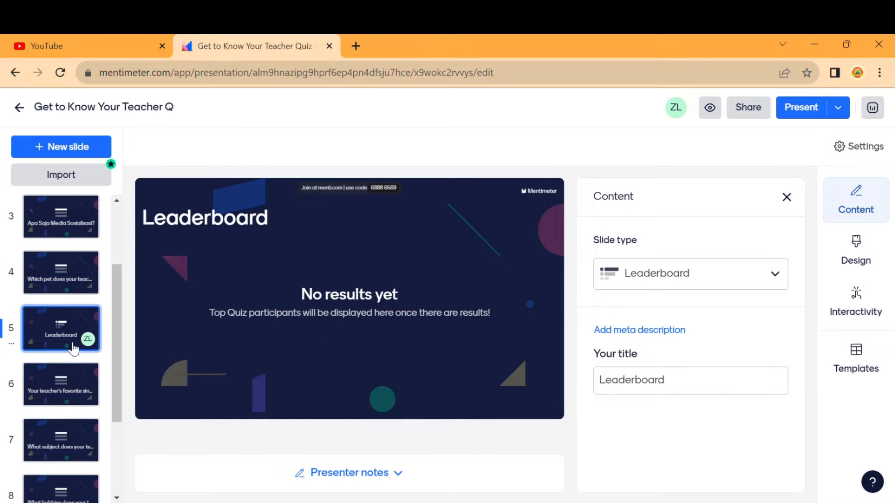
pyautogui.moveTo(73, 347); pyautogui.dragTo(73, 329)
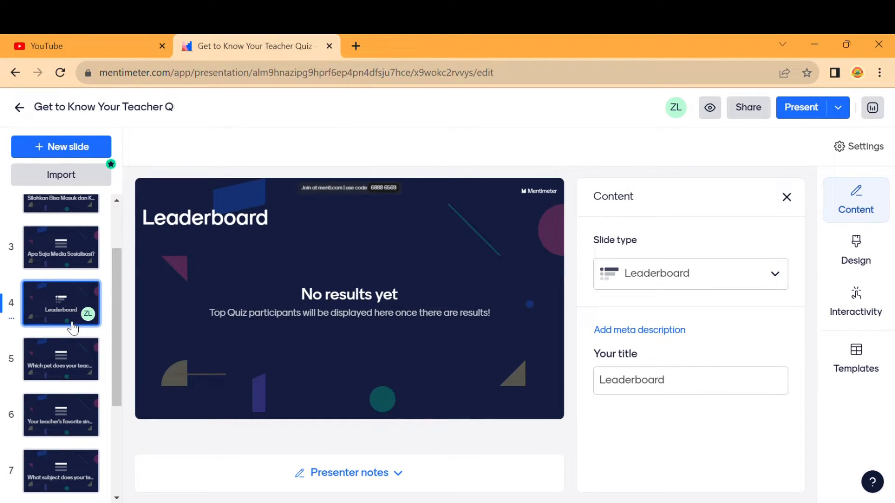
pyautogui.click(69, 357)
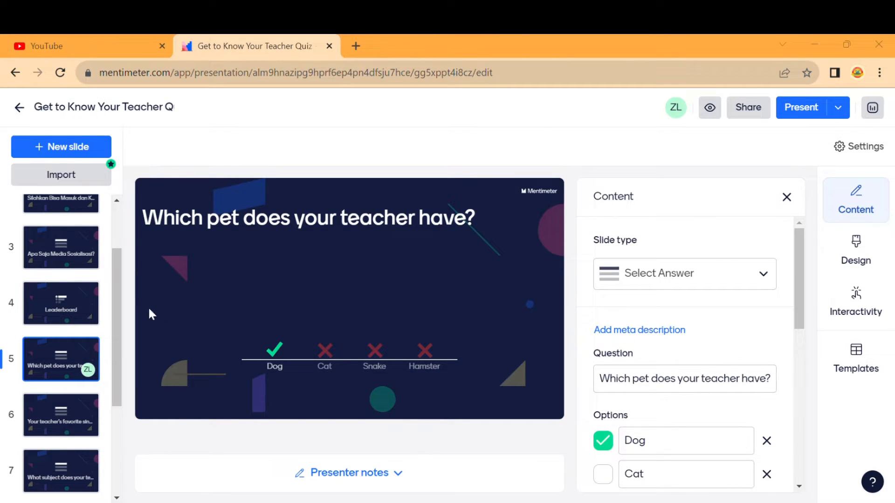
# Change the question to 'Apa Saja Ciri Sosialisasi Represif?' with options 'Komunikasi Sebagai Aturan' and 'Komunikasi sebagai himbauan'.
pyautogui.click(707, 384)
pyautogui.hotkey('ctrl', 'a')
pyautogui.write('Apa Saja Ciri Sosialisasi Represif?')
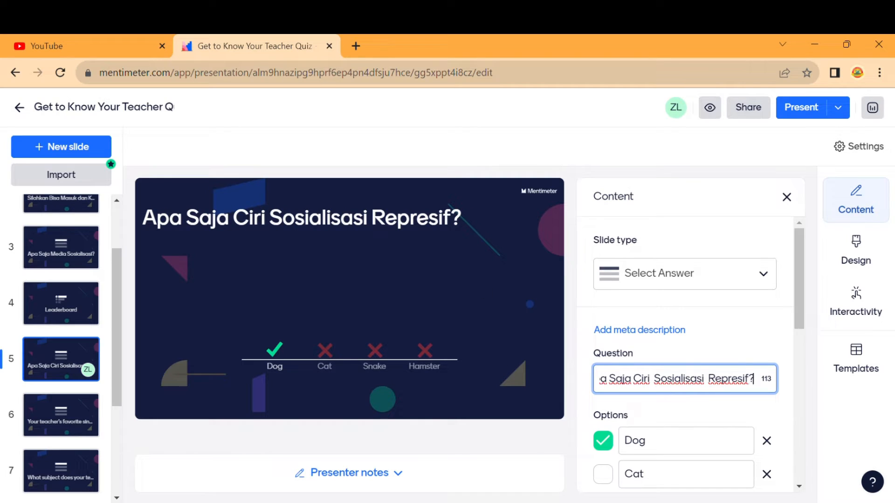
pyautogui.click(440, 477)
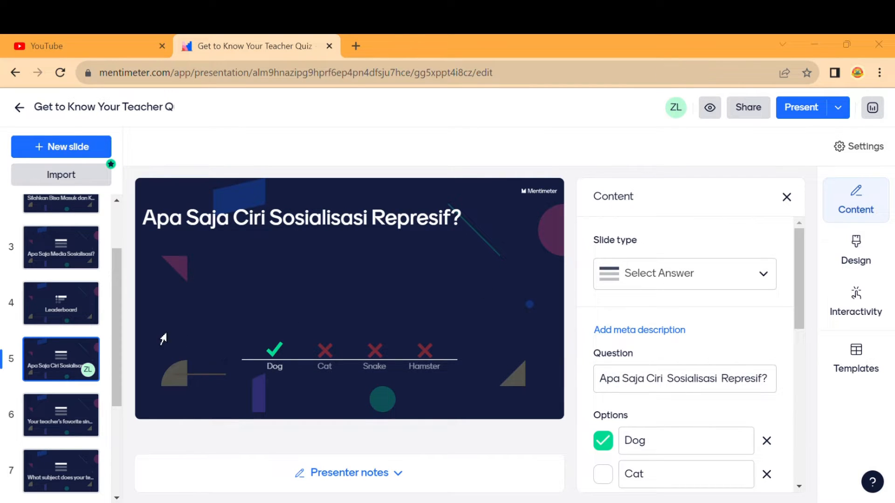
pyautogui.click(727, 448)
pyautogui.hotkey('ctrl', 'a')
pyautogui.write('Komunikasi Sebagai Aturan')
pyautogui.click(416, 483)
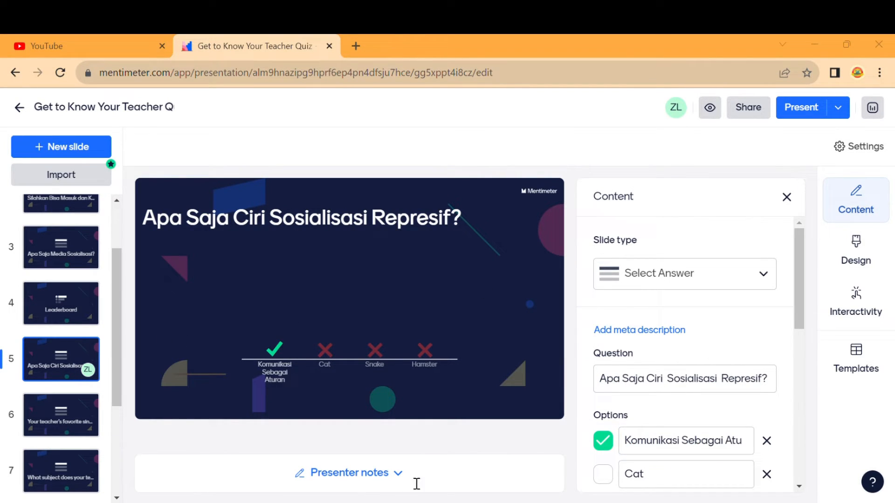
pyautogui.click(733, 475)
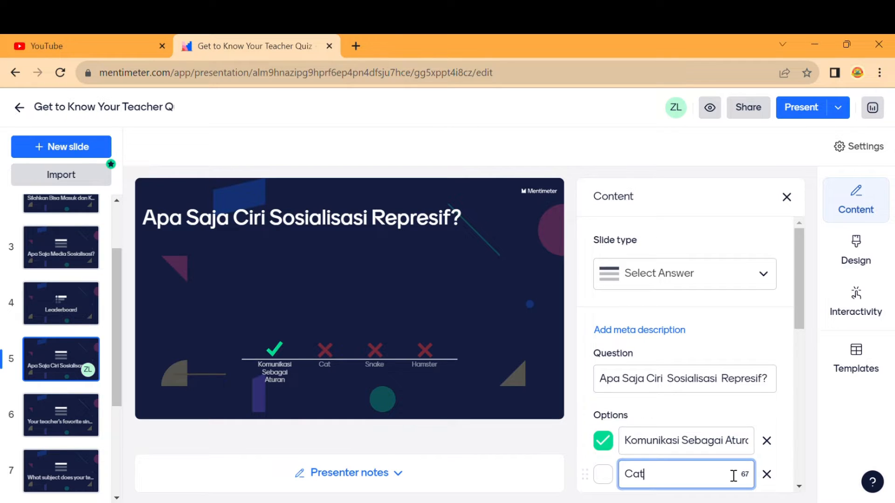
pyautogui.hotkey('ctrl', 'a')
pyautogui.write('Komunikasi sebagai himbauan')
pyautogui.click(391, 482)
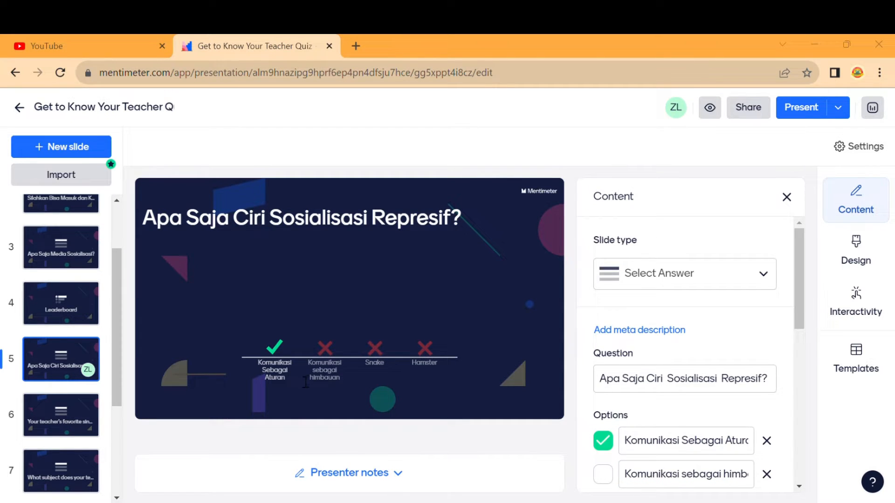
# Replace Snake and Hamster with 'Komunikasi sebagai perintah' (the only correct answer) and 'Semuanya Salah'.
pyautogui.scroll(-2, 665, 438)
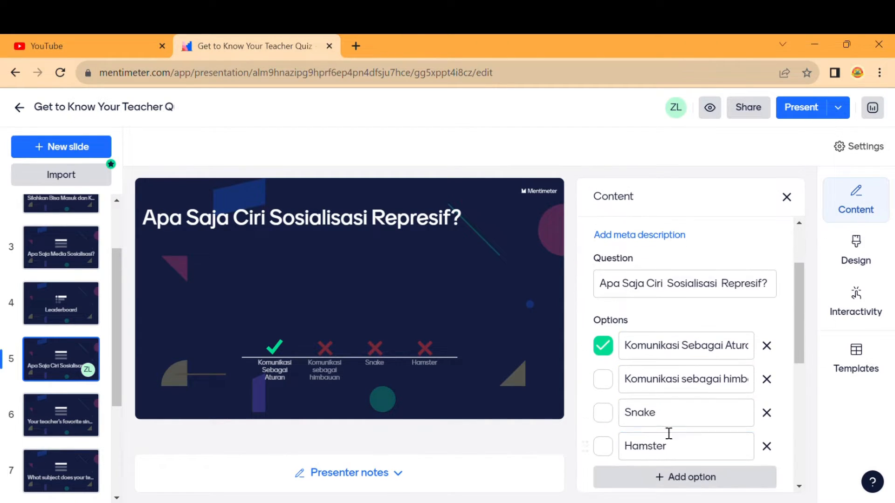
pyautogui.click(665, 413)
pyautogui.hotkey('ctrl', 'a')
pyautogui.write('Komunikasi sebagai perintah')
pyautogui.click(409, 484)
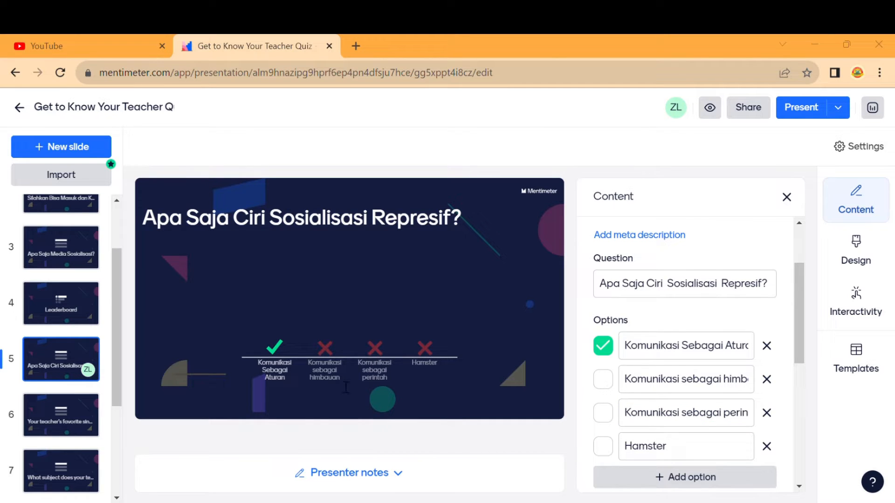
pyautogui.click(673, 451)
pyautogui.hotkey('ctrl', 'a')
pyautogui.write('Semuanya Salah')
pyautogui.click(603, 346)
pyautogui.click(608, 415)
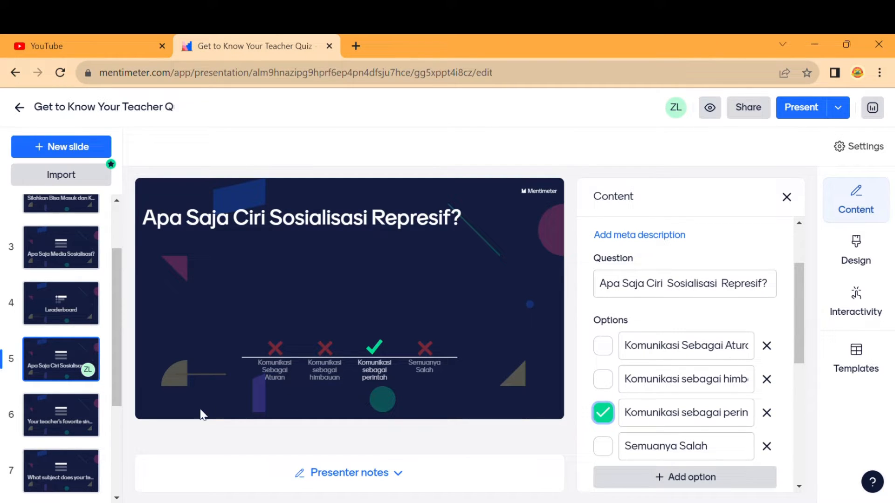
pyautogui.click(82, 424)
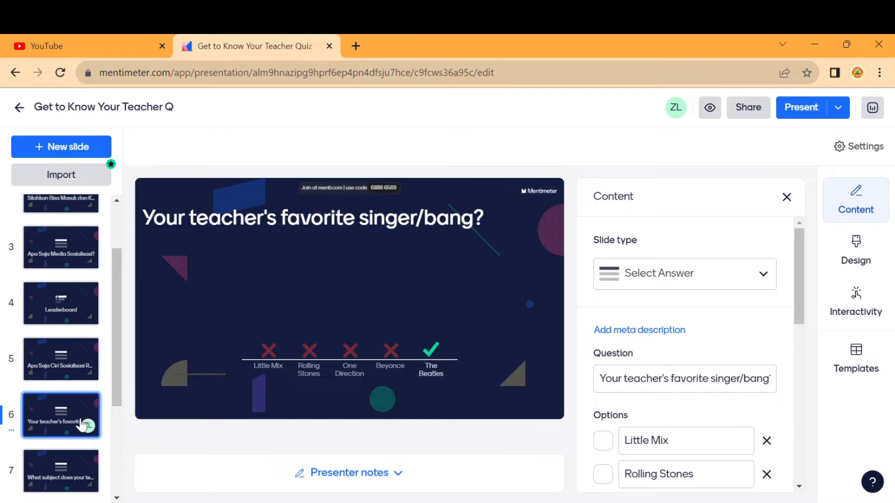
# Delete the favorite-singer slide and the teacher-subject slide.
pyautogui.rightClick(82, 424)
pyautogui.click(122, 476)
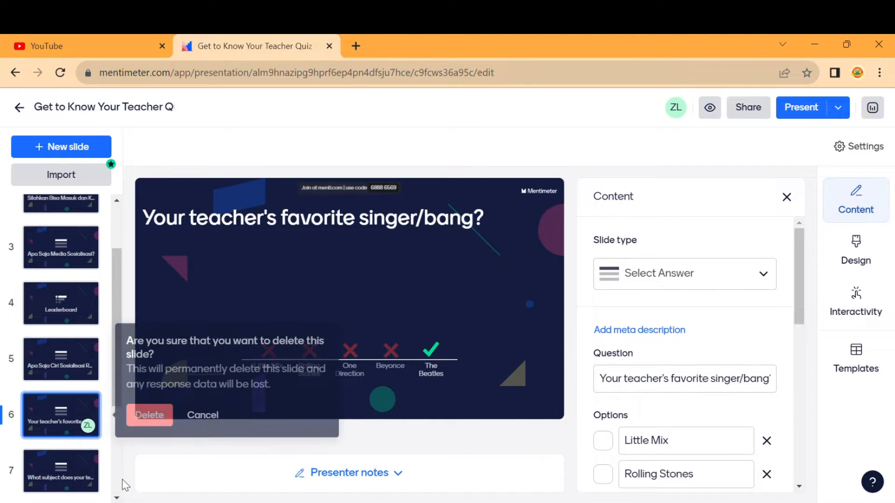
pyautogui.click(150, 415)
pyautogui.click(69, 415)
pyautogui.rightClick(71, 416)
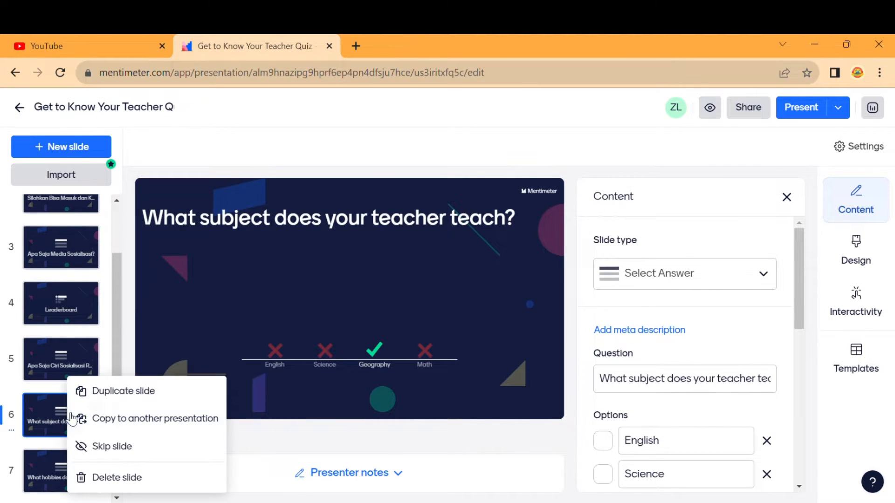
pyautogui.click(122, 478)
pyautogui.click(148, 415)
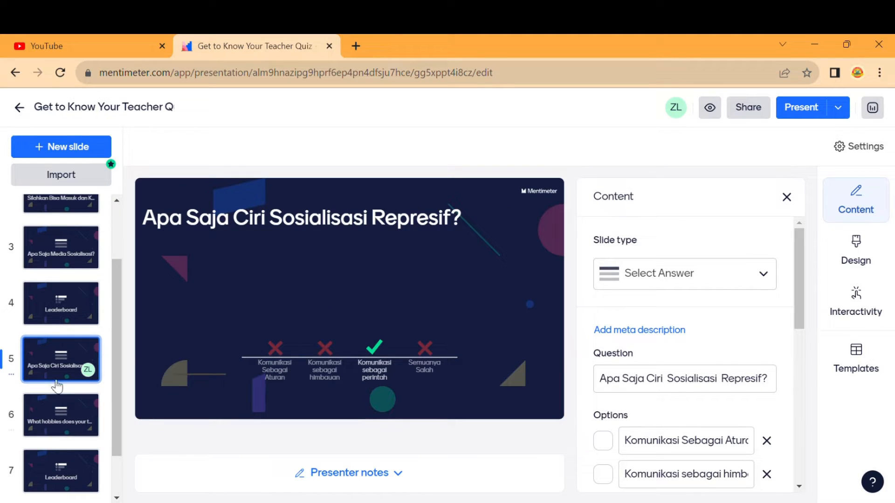
# Place a Leaderboard slide directly after the Represif question slide.
pyautogui.click(62, 422)
pyautogui.click(68, 363)
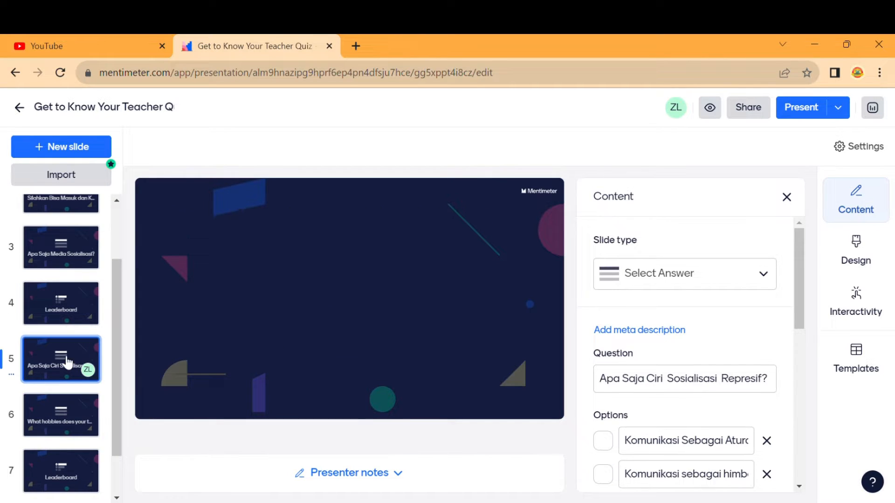
pyautogui.click(74, 309)
pyautogui.rightClick(74, 310)
pyautogui.click(60, 308)
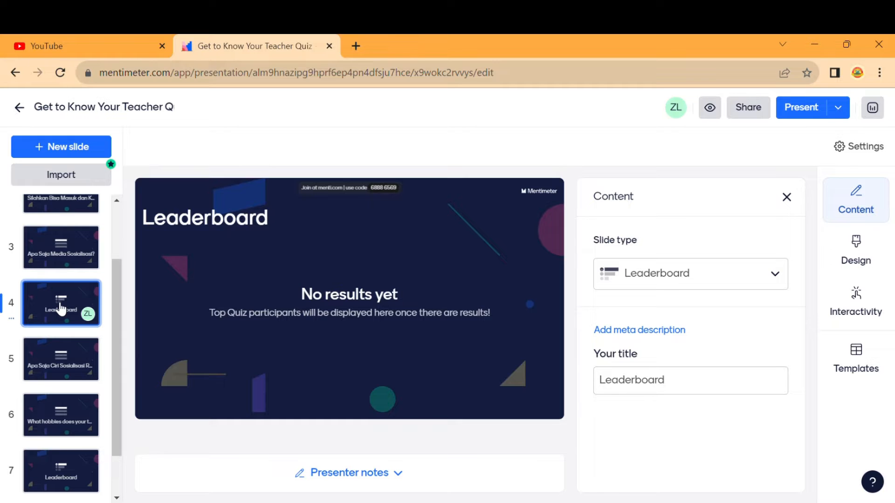
pyautogui.moveTo(61, 308); pyautogui.dragTo(69, 434)
pyautogui.click(73, 484)
pyautogui.scroll(-2, 74, 487)
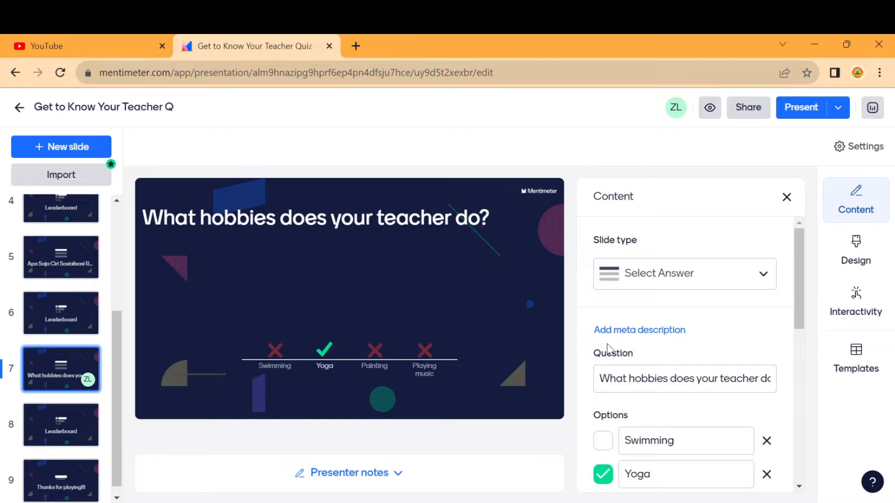
# Paste the social-control question and new answers over the hobbies slide, removing 'Playing music'.
pyautogui.tripleClick(691, 379)
pyautogui.write('Apa Saja Ciri Sosialisasi Represif?')
pyautogui.click(444, 464)
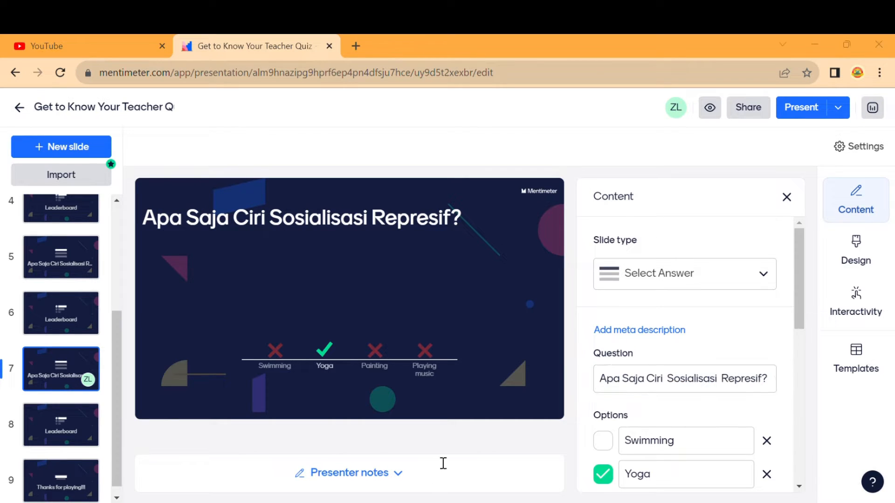
pyautogui.tripleClick(665, 442)
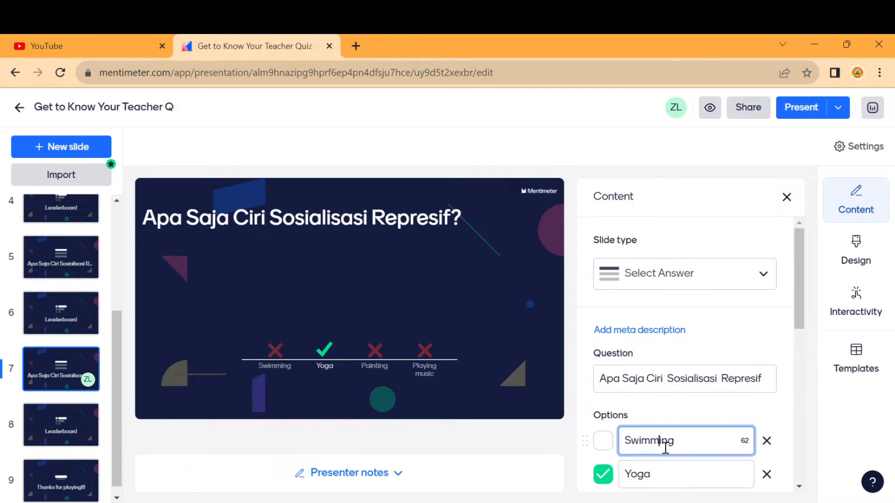
pyautogui.write('Komunikasi Sebagai Aturan')
pyautogui.click(383, 453)
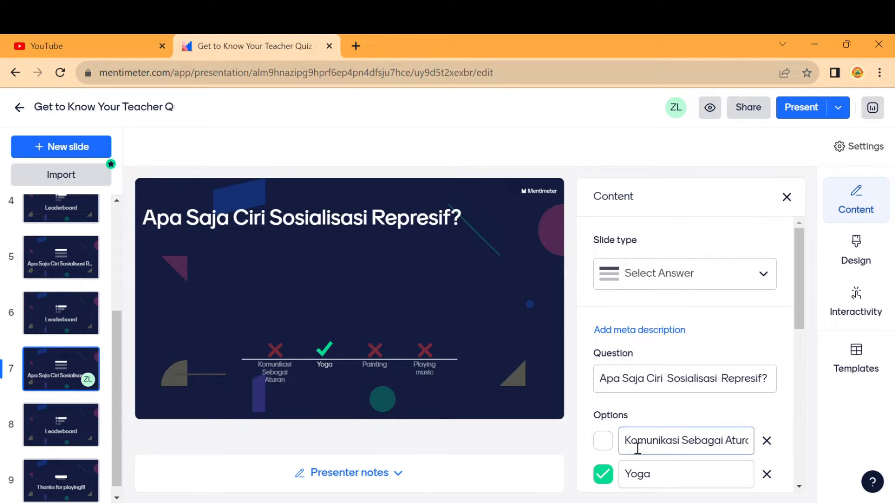
pyautogui.tripleClick(661, 475)
pyautogui.write('Komunikasi sebagai perintah')
pyautogui.click(408, 502)
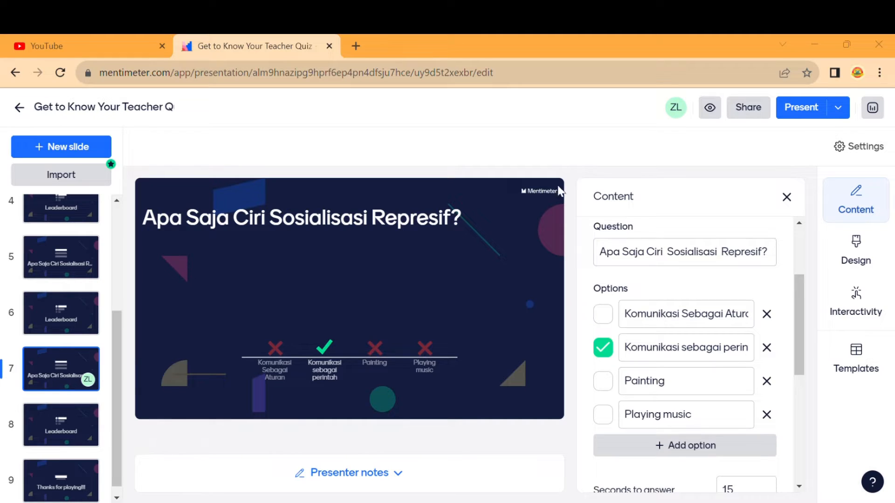
pyautogui.tripleClick(675, 393)
pyautogui.write('Semuanya Salah')
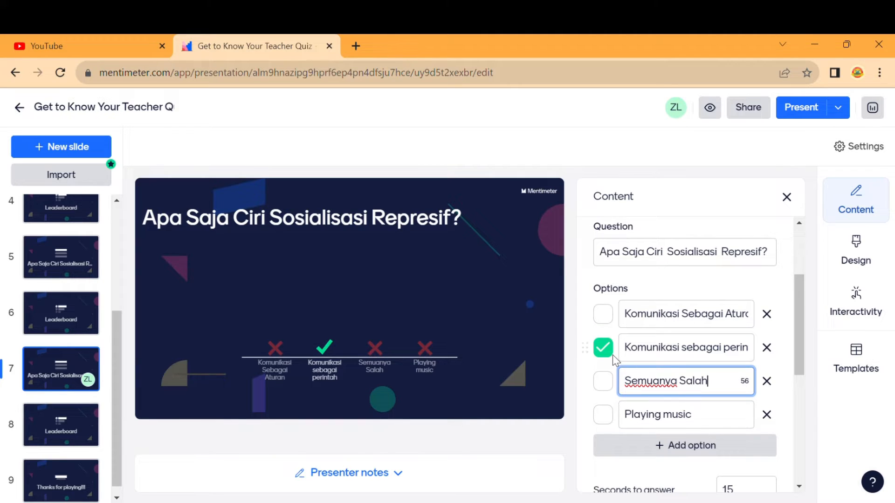
pyautogui.click(767, 415)
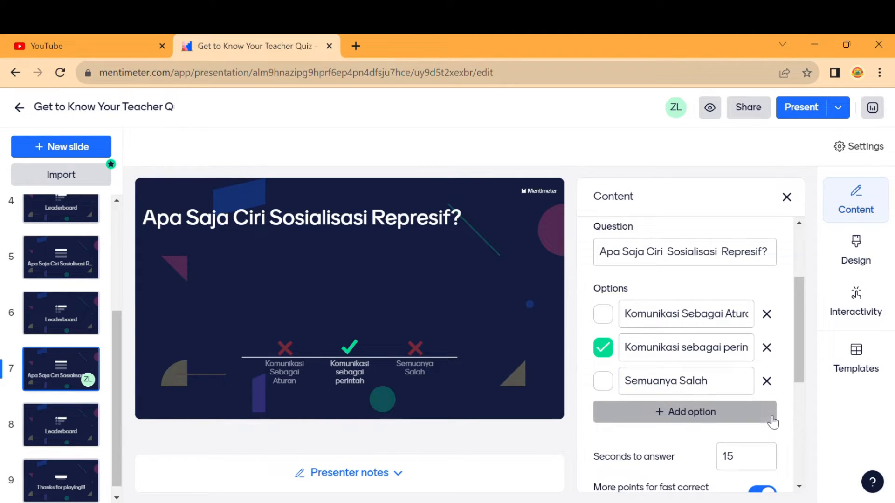
pyautogui.click(71, 275)
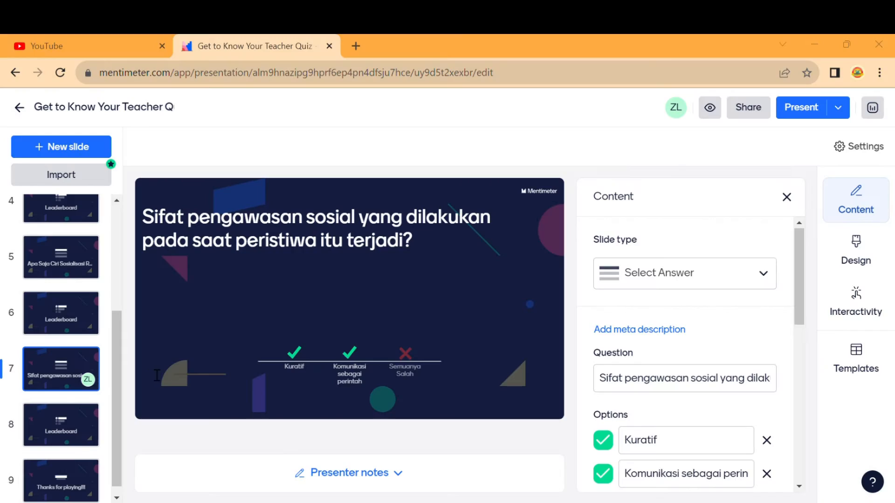
# Set answers Represif (not correct) and Preventif, and add a fourth answer 'Semuanya Salah'.
pyautogui.tripleClick(664, 474)
pyautogui.write('Represif')
pyautogui.scroll(-4, 665, 480)
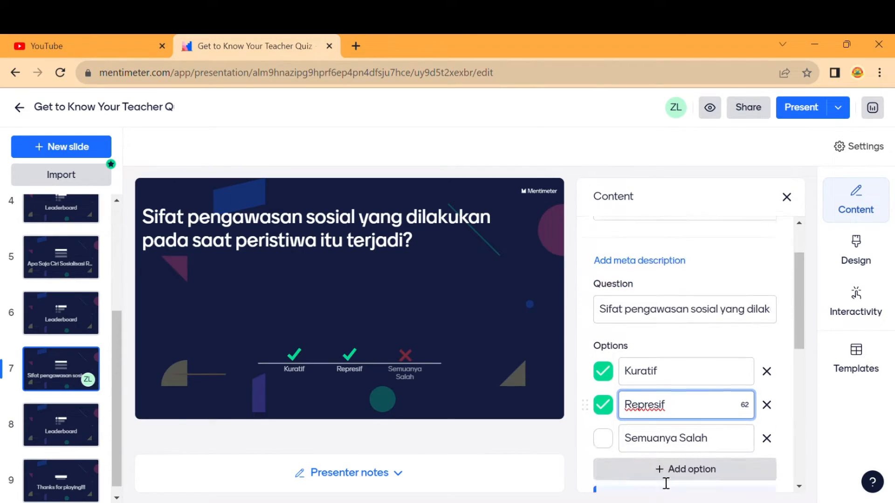
pyautogui.click(603, 303)
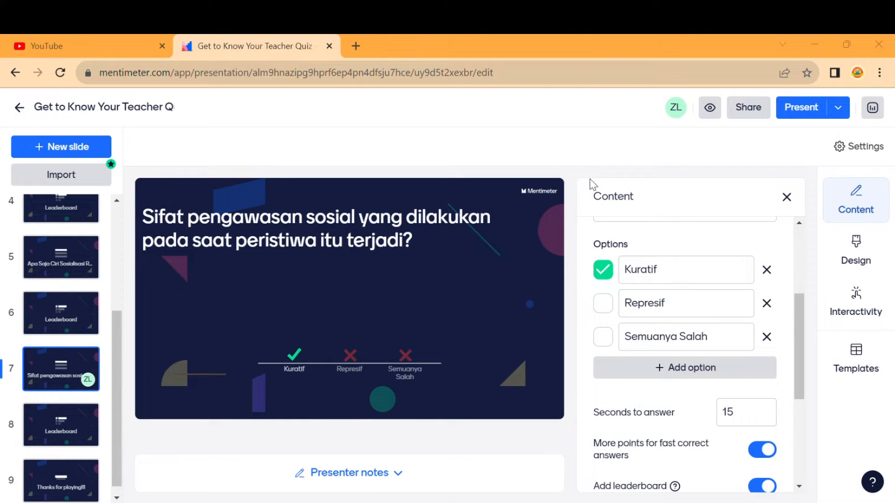
pyautogui.tripleClick(661, 338)
pyautogui.write('Preventif')
pyautogui.click(672, 371)
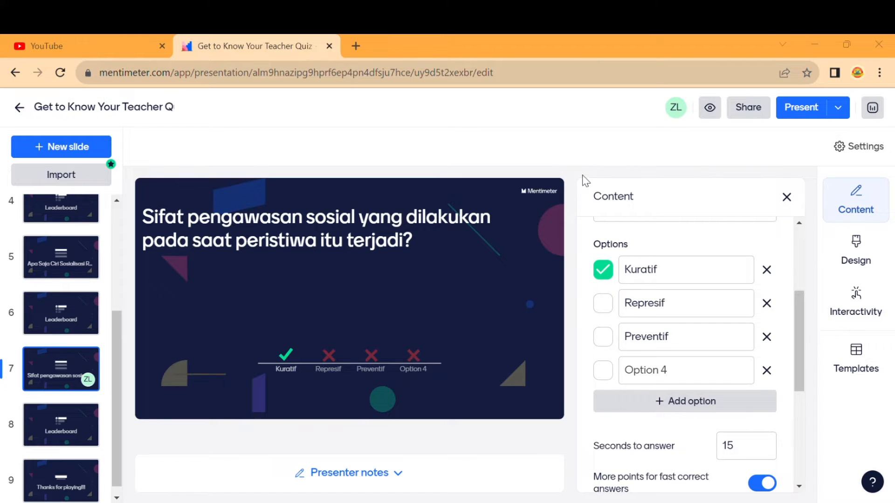
pyautogui.click(665, 371)
pyautogui.write('Semuanya Salah')
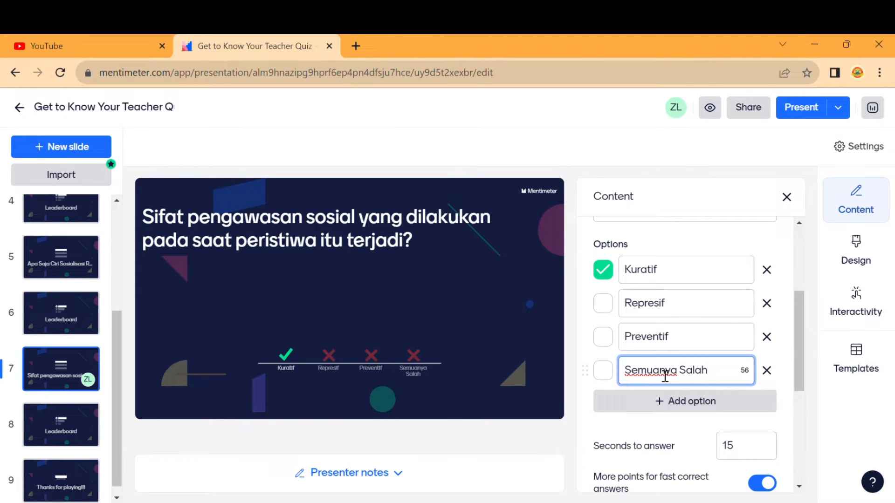
pyautogui.scroll(-1, 65, 375)
pyautogui.click(66, 411)
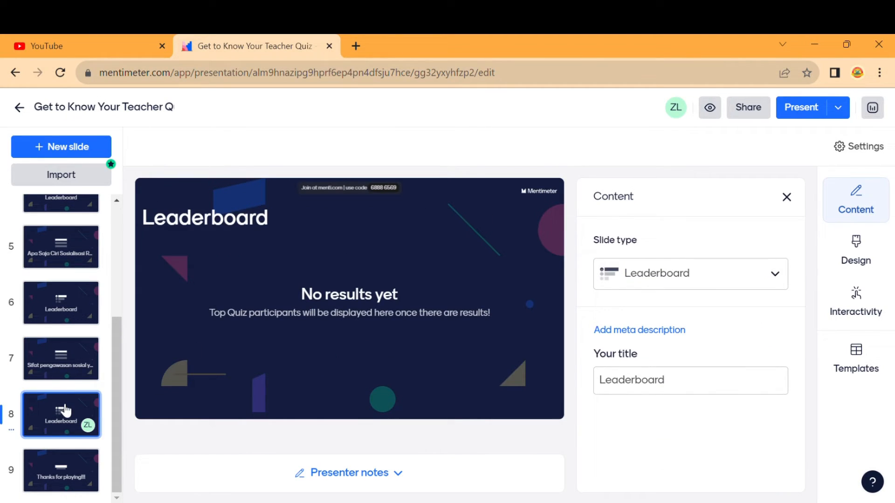
pyautogui.click(65, 308)
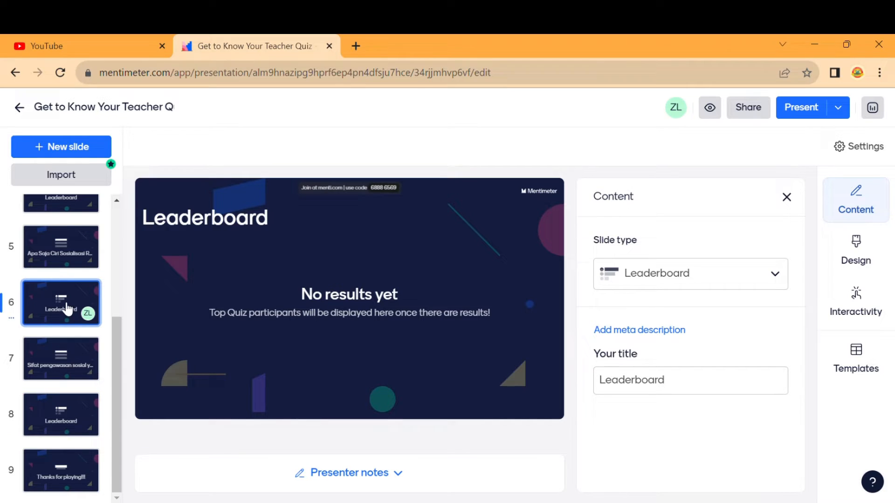
pyautogui.click(61, 368)
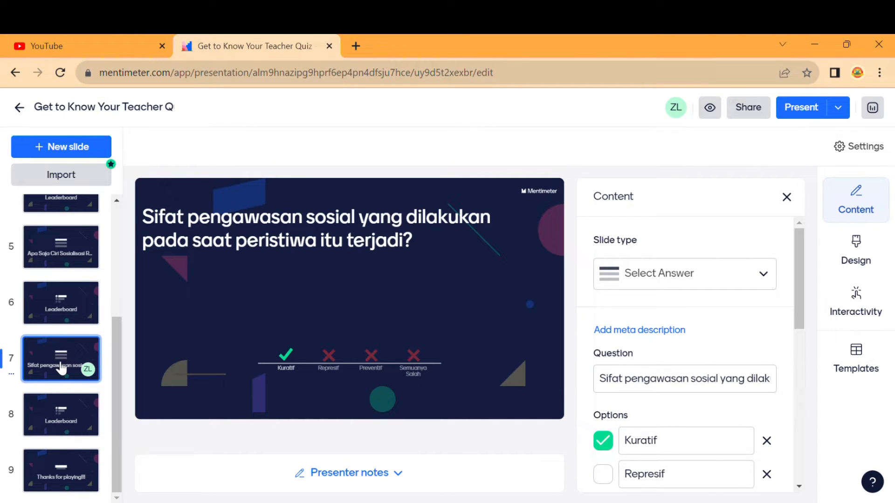
# Duplicate the social-control question slide and open the copy.
pyautogui.hotkey('ctrl', 'v')
pyautogui.scroll(-3, 76, 429)
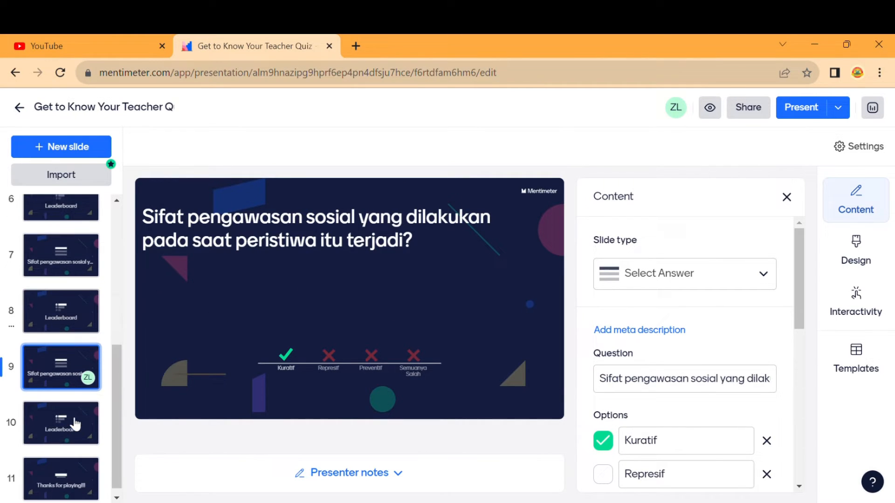
pyautogui.click(77, 317)
pyautogui.scroll(1, 77, 298)
pyautogui.click(78, 287)
pyautogui.scroll(2, 79, 286)
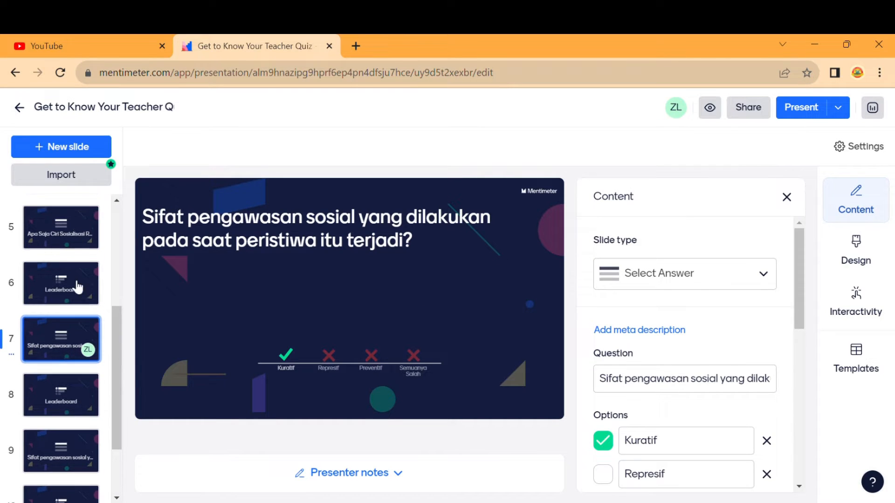
pyautogui.click(76, 226)
pyautogui.scroll(2, 77, 229)
pyautogui.click(78, 232)
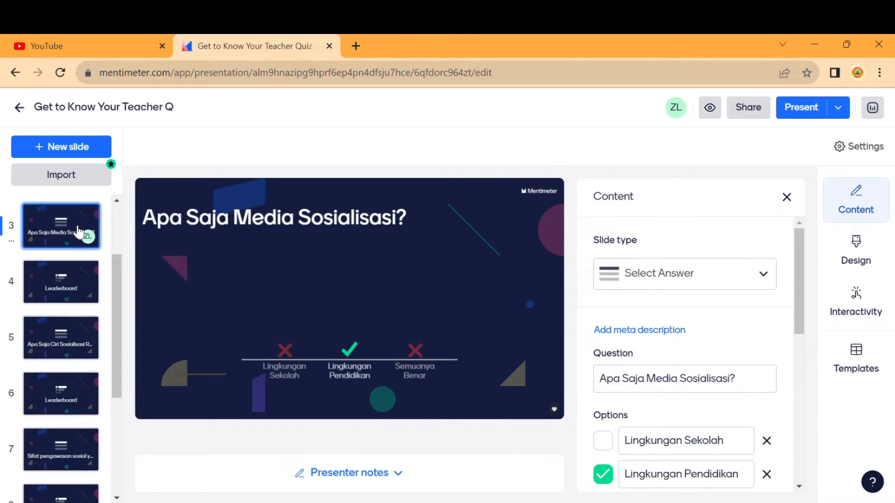
pyautogui.scroll(-2, 77, 231)
pyautogui.click(75, 251)
pyautogui.click(62, 356)
pyautogui.scroll(-1, 61, 357)
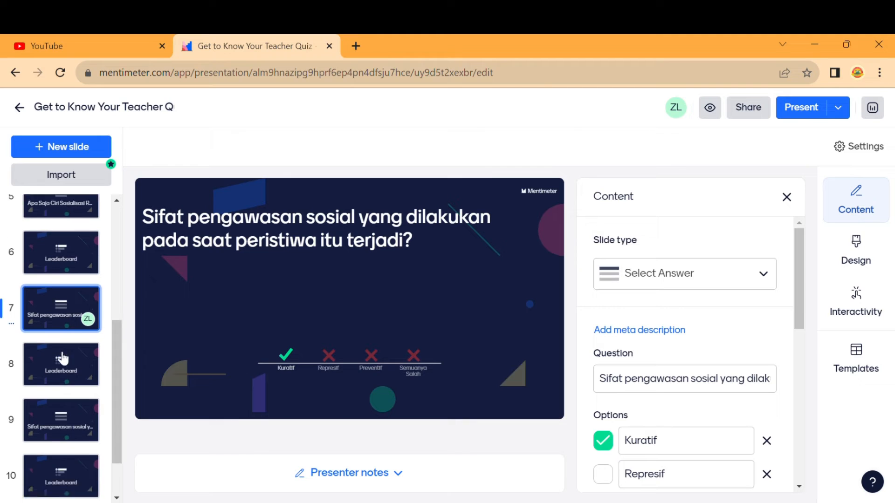
pyautogui.scroll(-1, 62, 358)
pyautogui.click(62, 359)
pyautogui.click(61, 420)
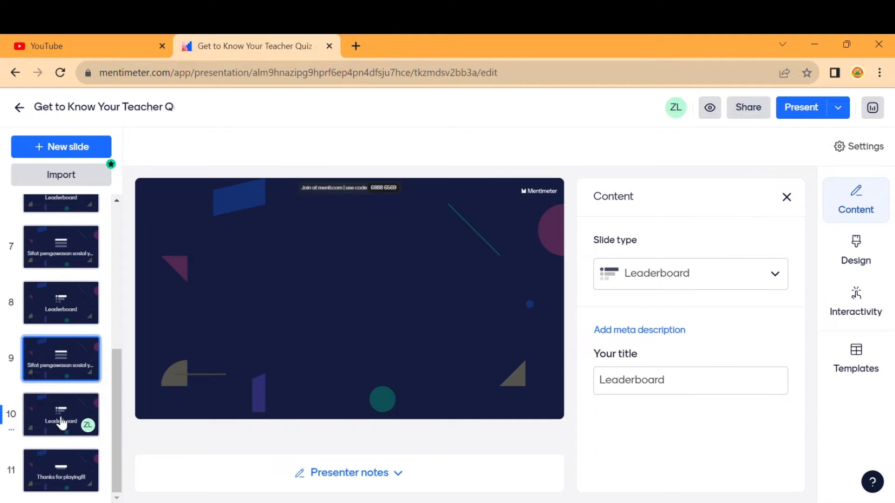
pyautogui.click(62, 356)
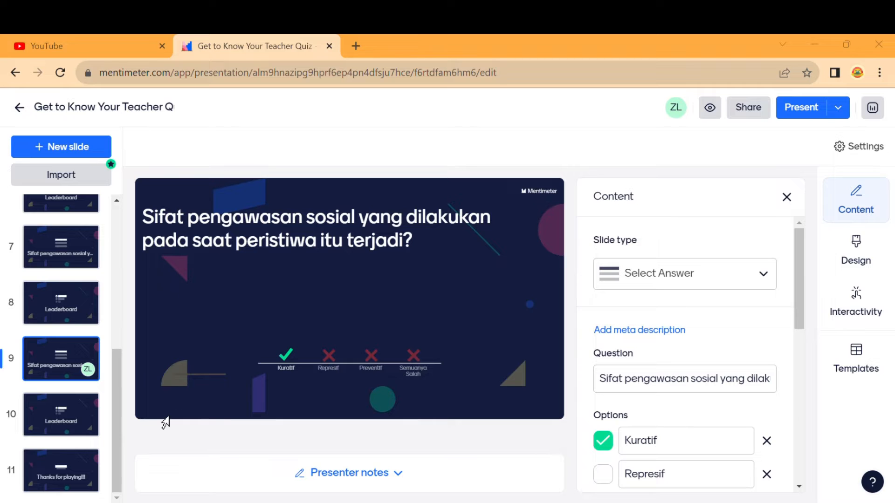
# Replace the copy's question with the lecturer question and the first two options with lecturer names.
pyautogui.tripleClick(627, 388)
pyautogui.write('Siapakah nama dosen pengempu mata kuliah pengantar sosiologi pada hari ini?')
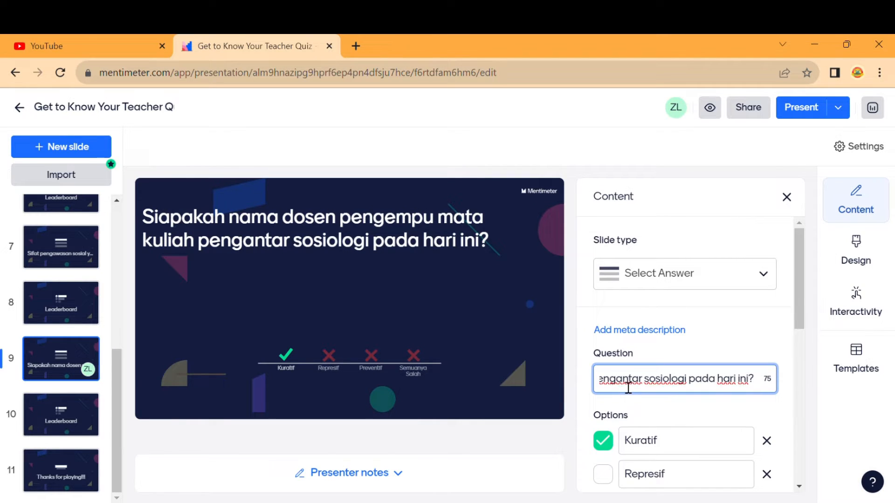
pyautogui.click(289, 447)
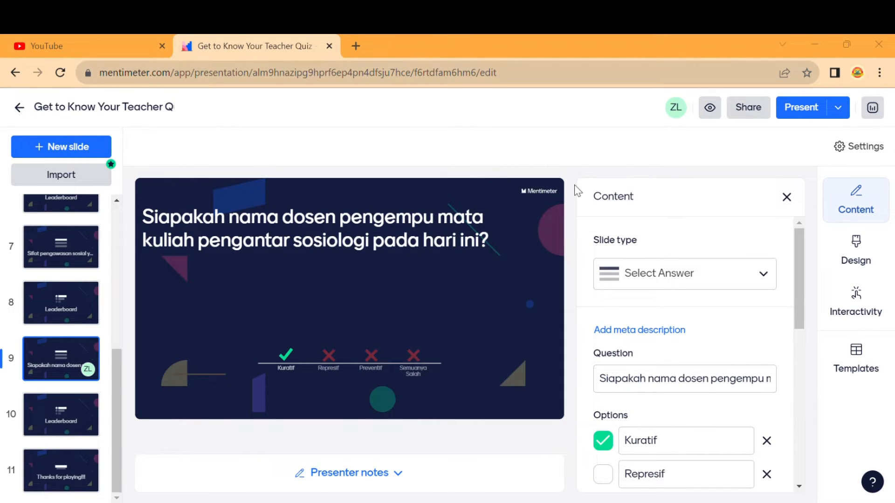
pyautogui.doubleClick(651, 442)
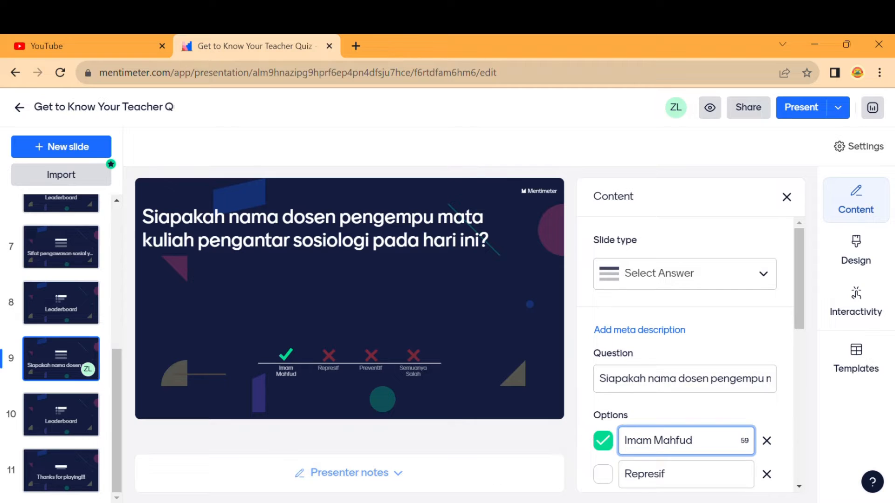
pyautogui.click(445, 433)
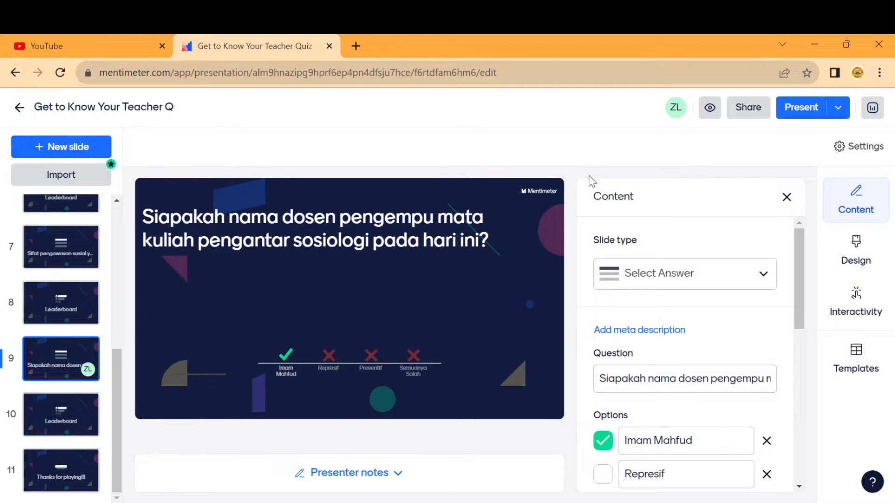
pyautogui.doubleClick(655, 475)
pyautogui.scroll(-3, 654, 480)
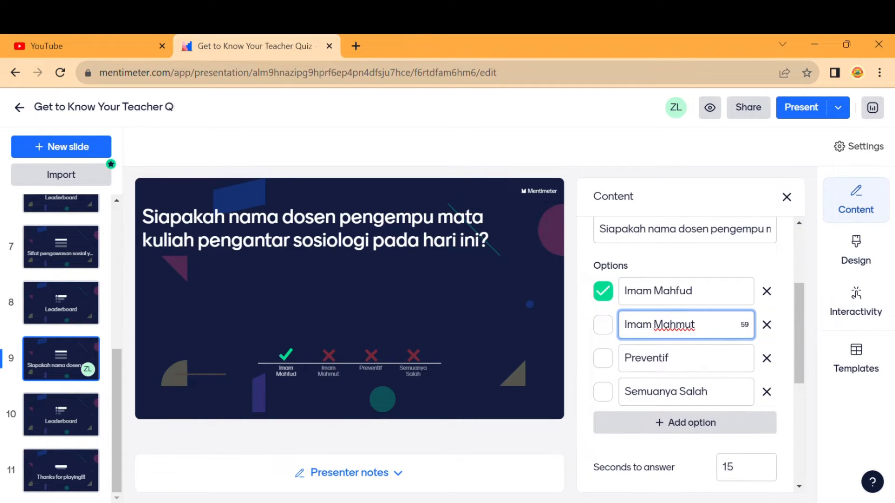
pyautogui.click(415, 480)
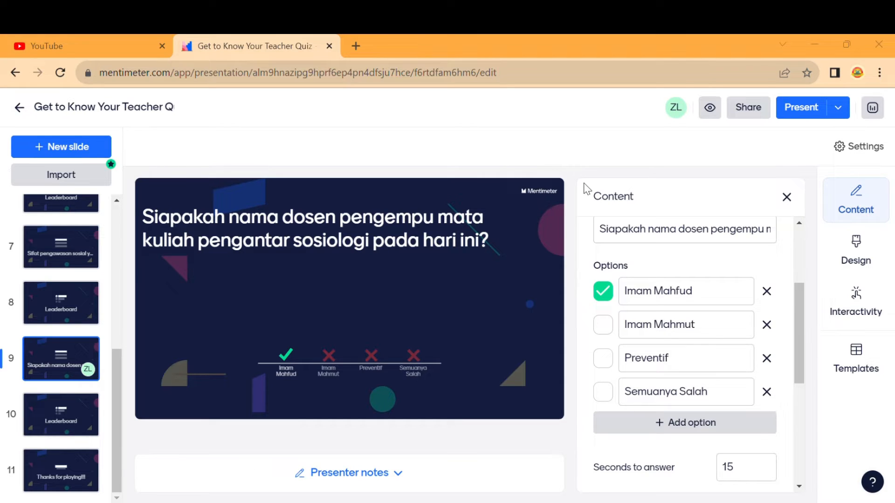
# Put a third lecturer name in, rename the last option 'Semua Salah' and make it the only correct answer.
pyautogui.doubleClick(656, 358)
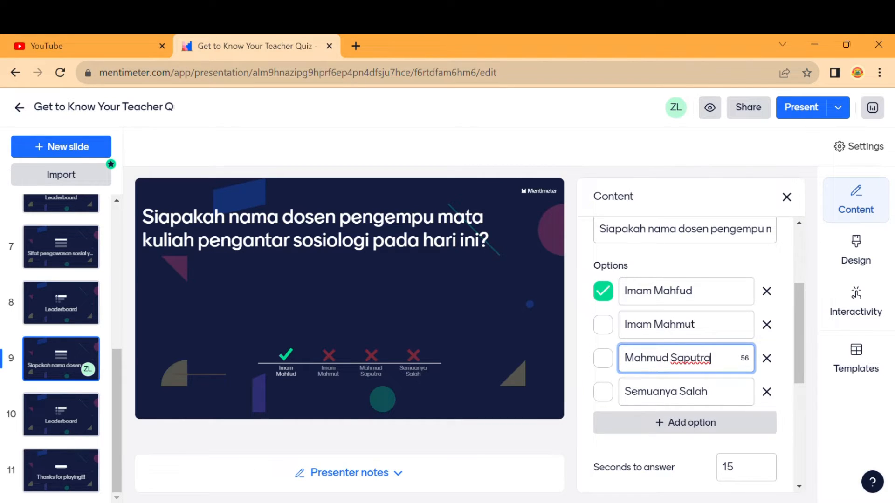
pyautogui.click(431, 440)
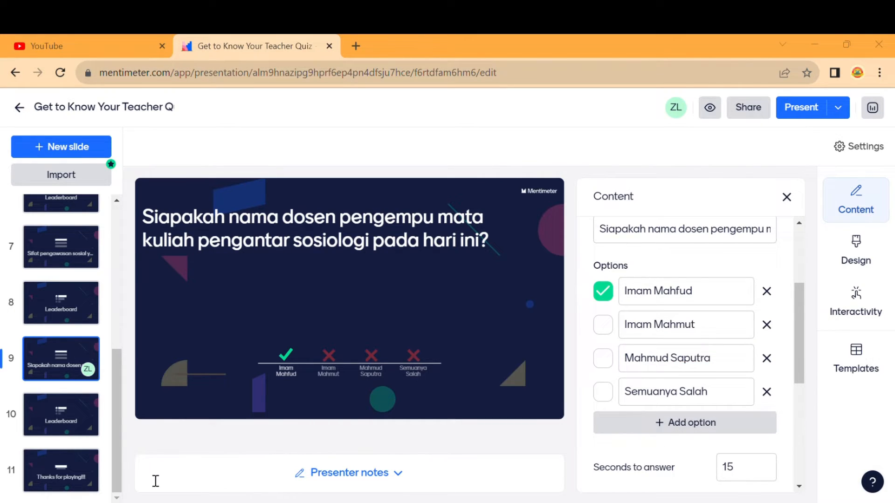
pyautogui.click(662, 394)
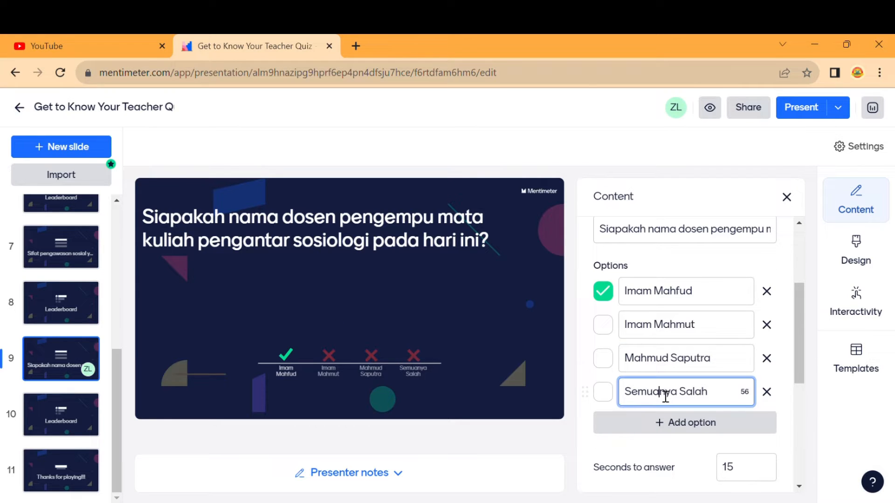
pyautogui.tripleClick(665, 396)
pyautogui.write('Semua Salah')
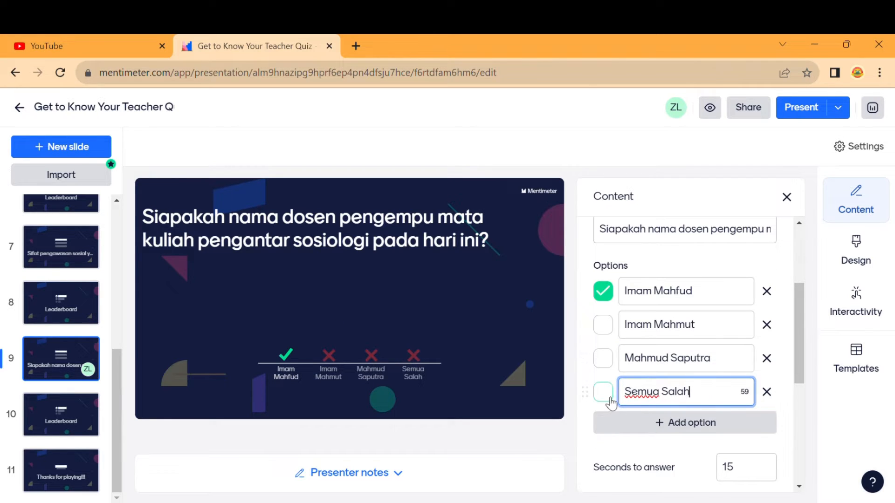
pyautogui.click(603, 392)
pyautogui.click(603, 291)
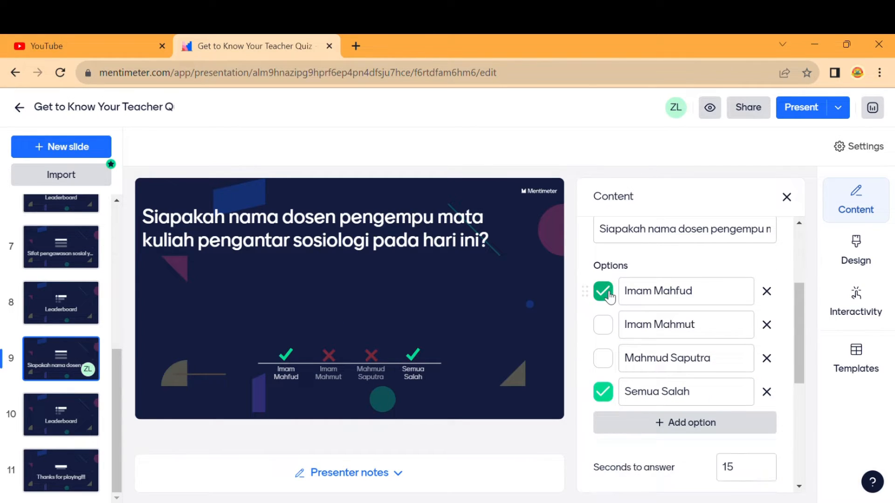
pyautogui.click(69, 427)
pyautogui.click(76, 473)
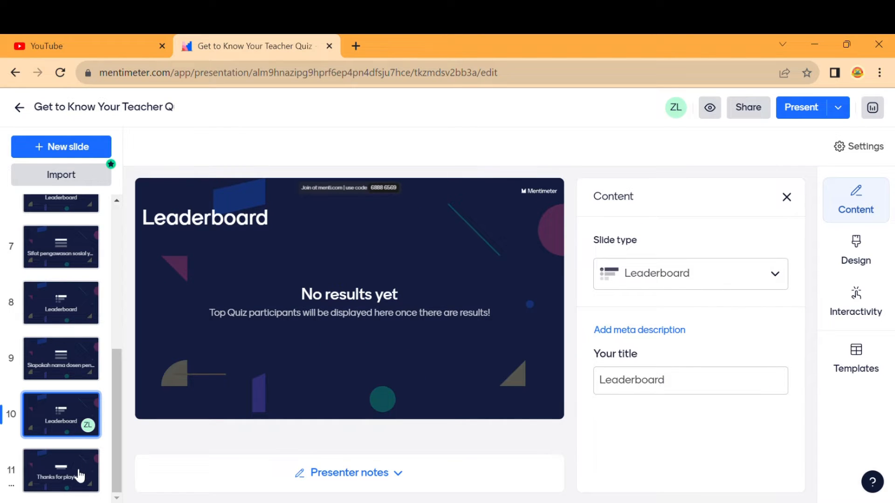
pyautogui.click(77, 372)
# Retitle the presentation 'Kuis Hiburan Pengantar Sosiologi' and return to the Mentimeter home page.
pyautogui.scroll(7, 72, 361)
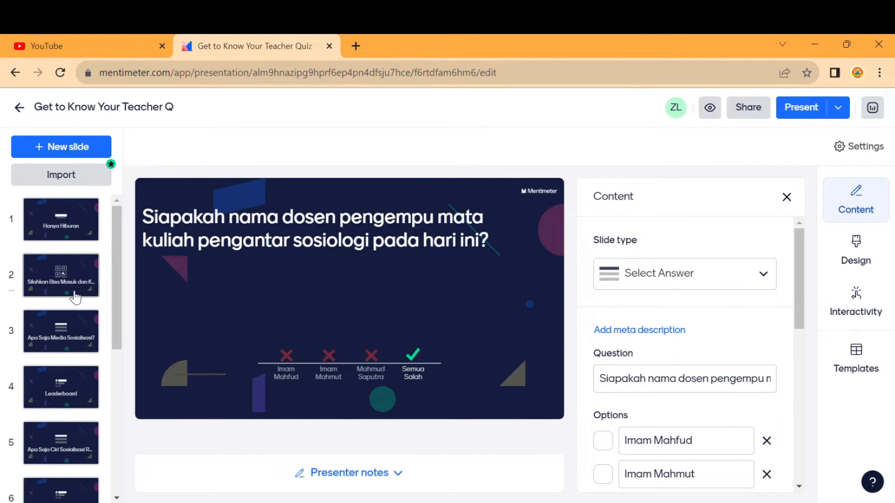
pyautogui.click(77, 286)
pyautogui.click(83, 227)
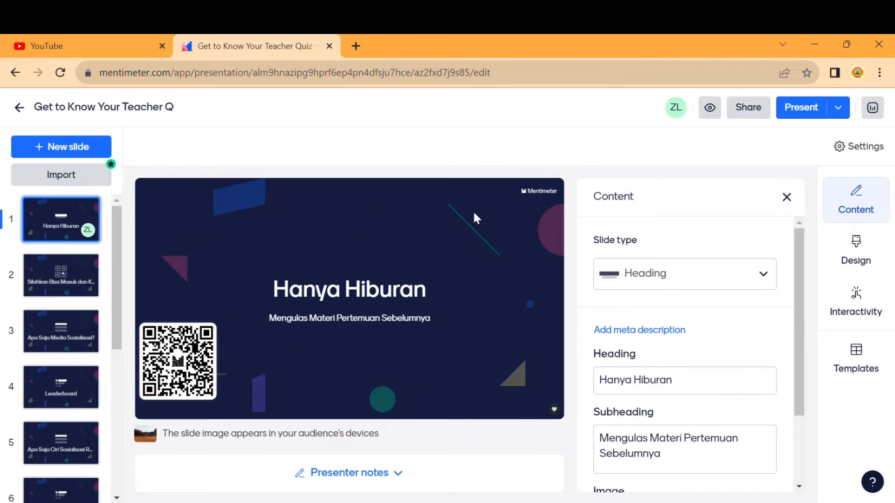
pyautogui.click(91, 108)
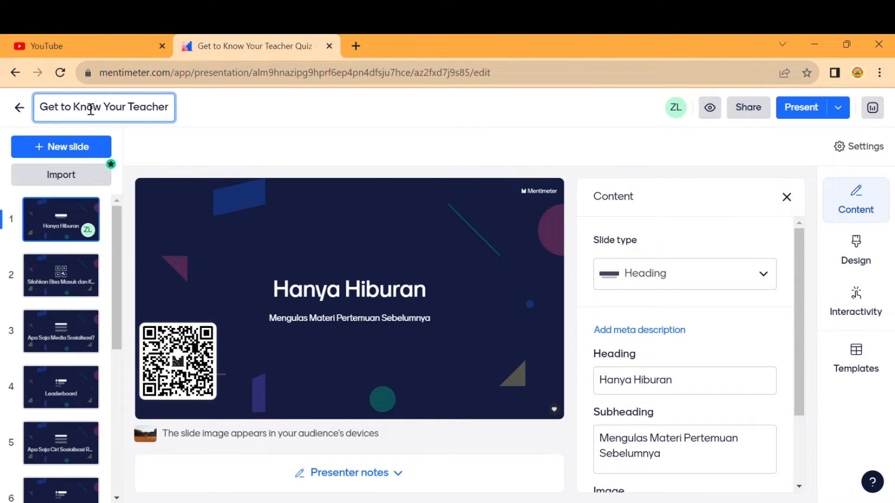
pyautogui.tripleClick(91, 108)
pyautogui.write('Kuis')
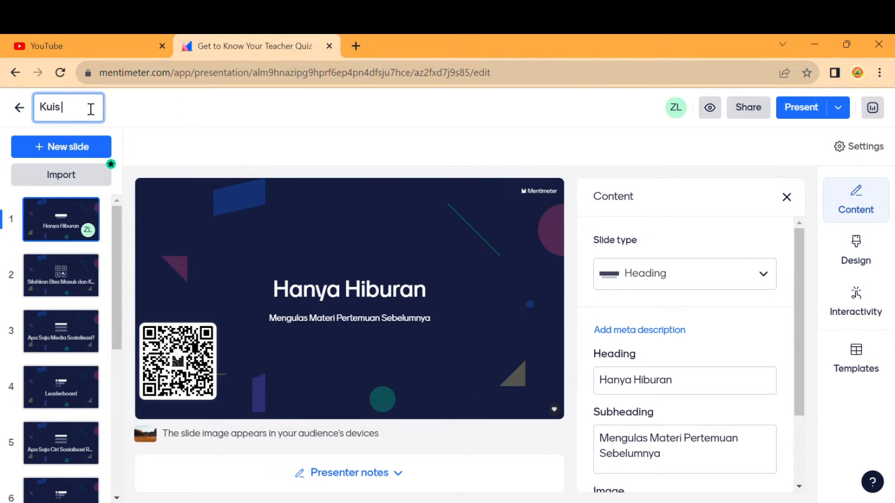
pyautogui.write(' Hiburan')
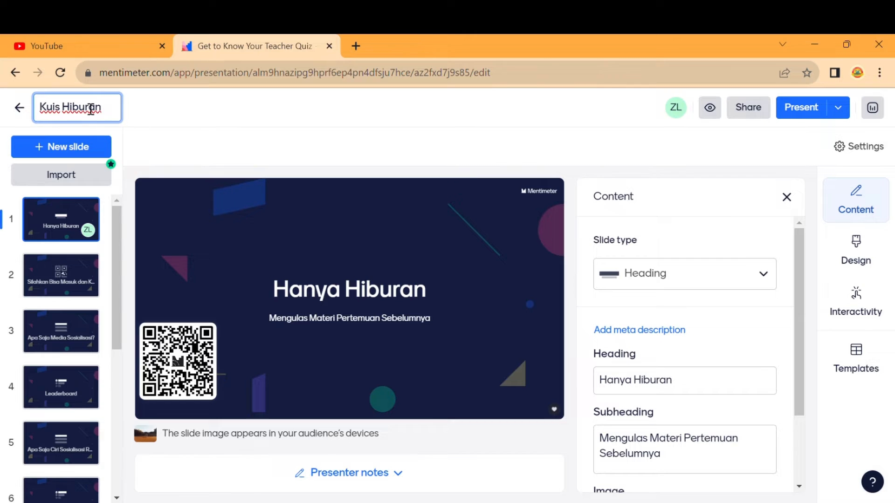
pyautogui.write(' Pengantar Sosio')
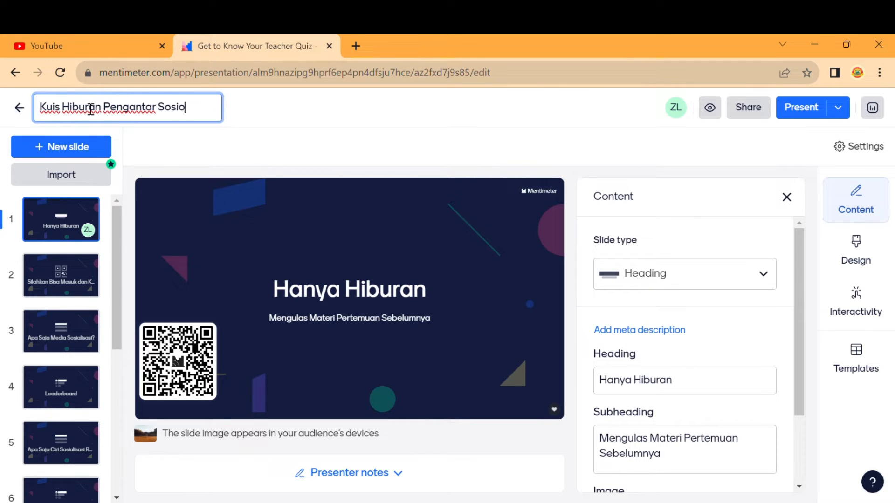
pyautogui.write('logi')
pyautogui.press('Return')
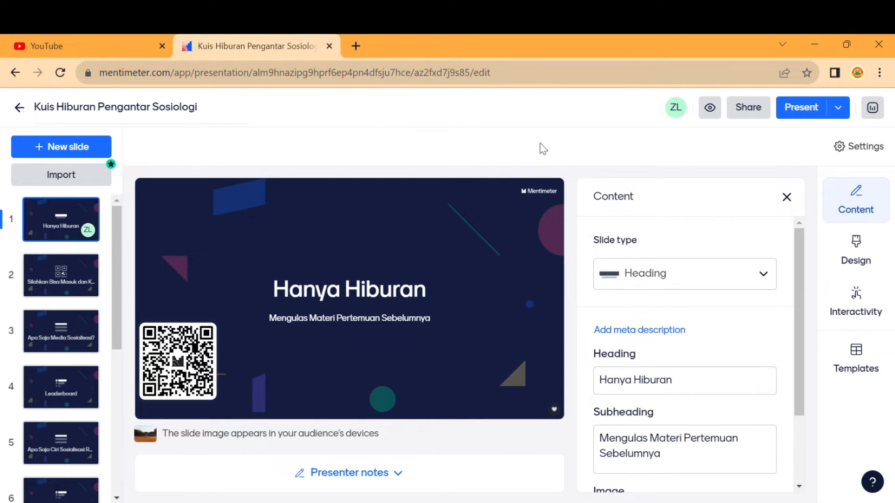
pyautogui.click(18, 111)
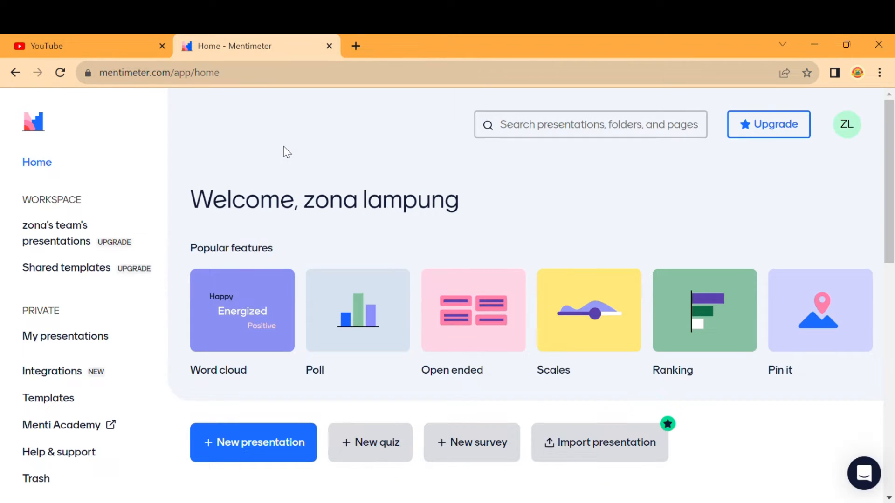
# Scroll the home page down to the recent presentations to find 'Kuis Hiburan Pengantar Sosiologi'.
pyautogui.scroll(-7, 289, 152)
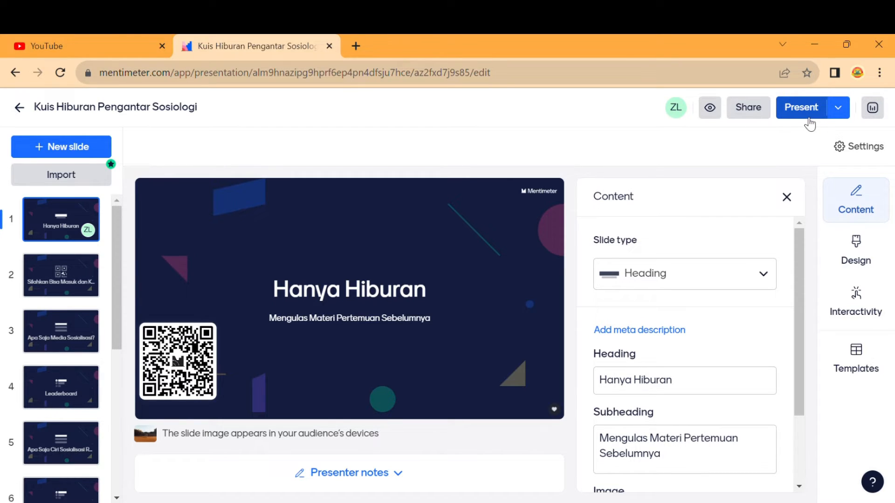
# Copy the participant invite link and download the quiz's QR code as an image.
pyautogui.click(757, 120)
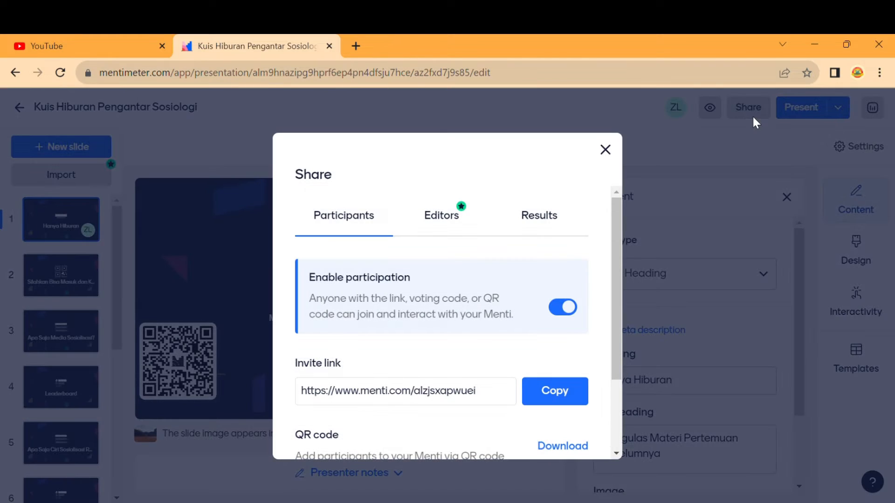
pyautogui.scroll(-2, 442, 390)
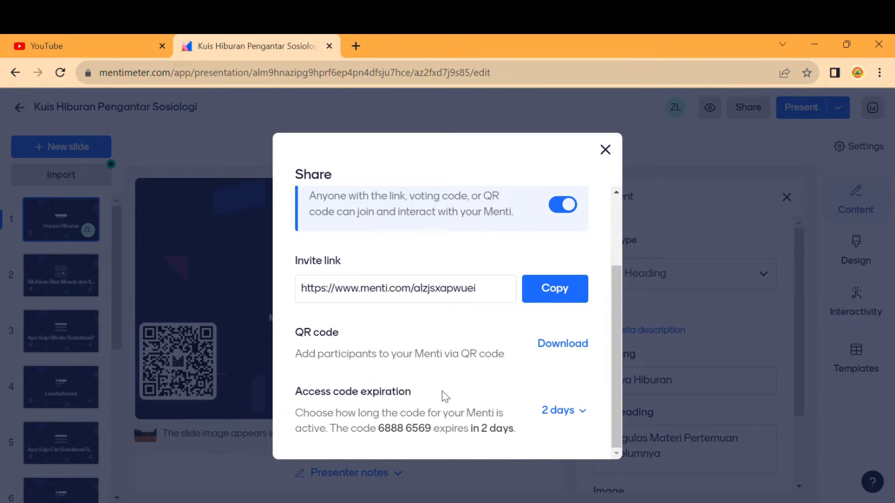
pyautogui.click(444, 290)
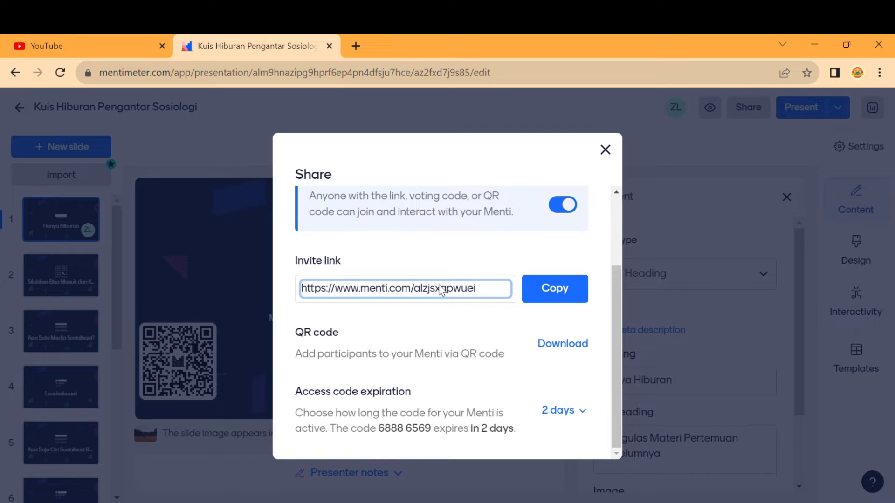
pyautogui.click(564, 291)
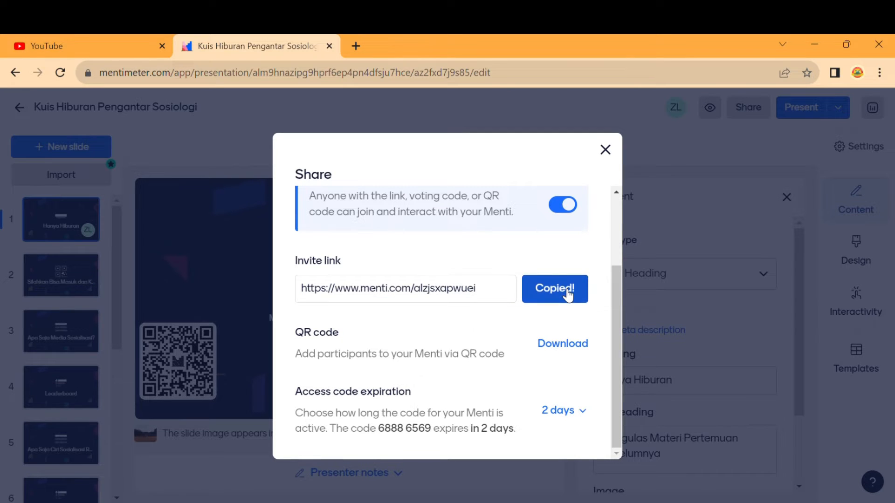
pyautogui.click(559, 345)
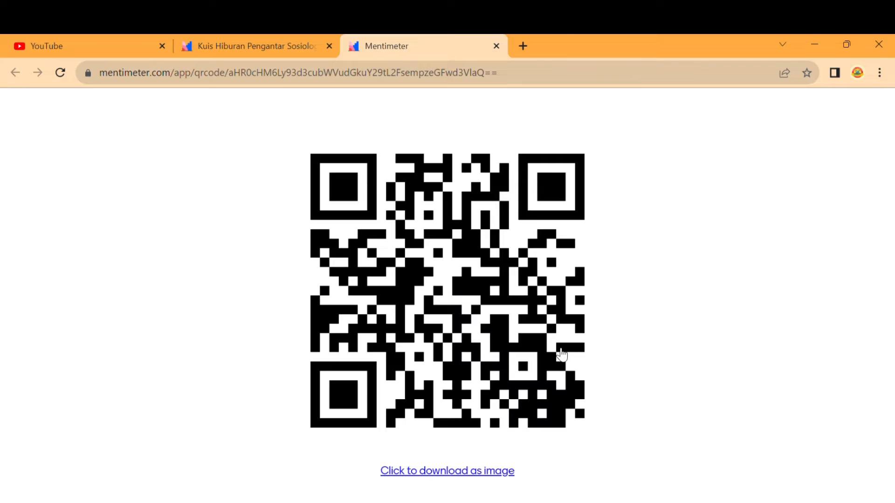
pyautogui.click(463, 477)
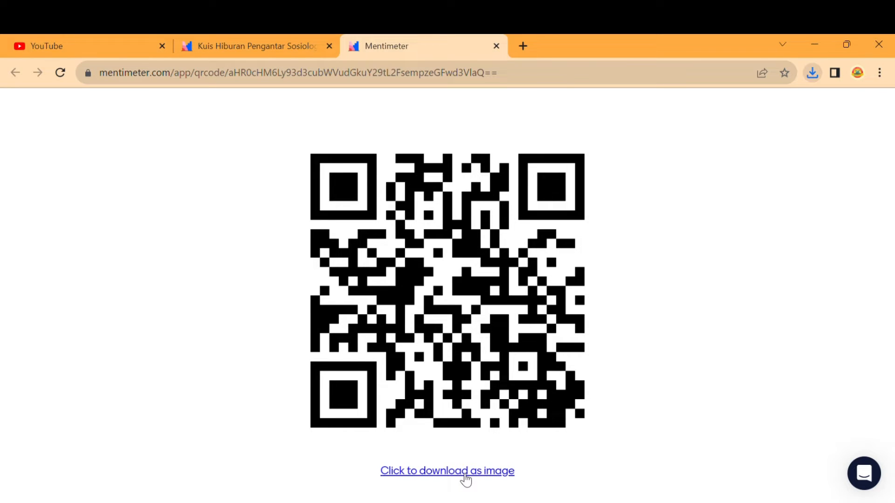
pyautogui.click(270, 51)
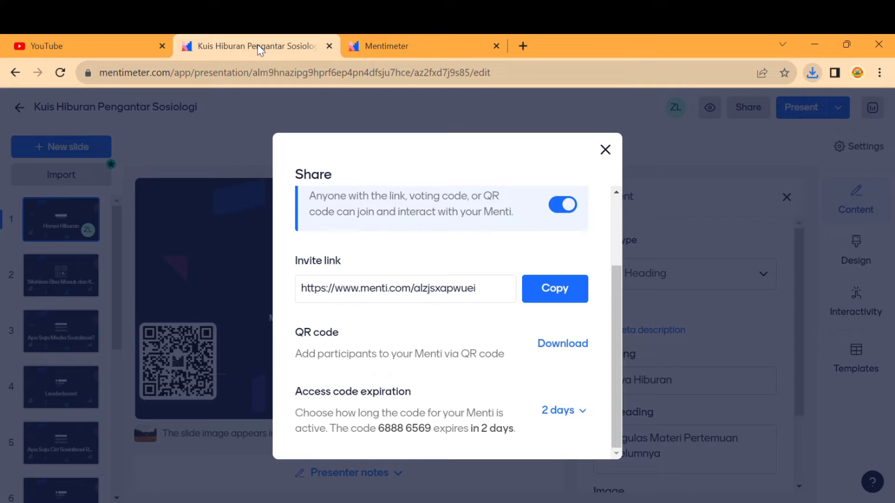
pyautogui.click(556, 290)
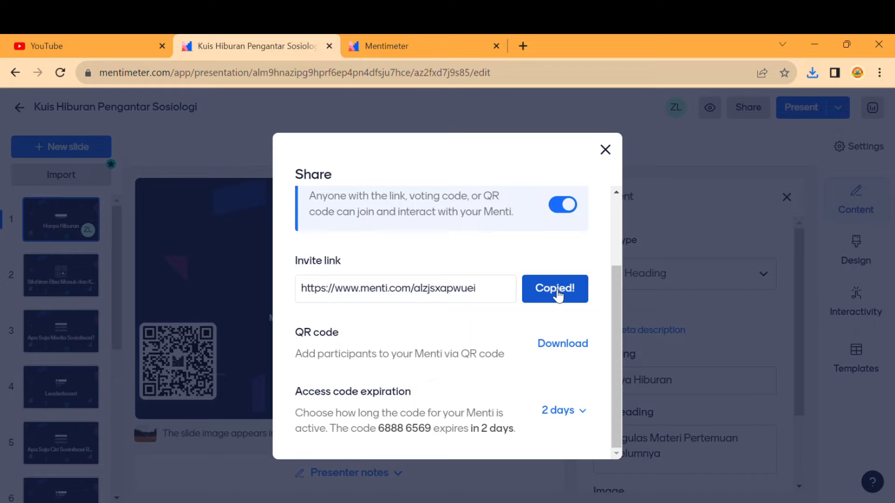
pyautogui.click(606, 151)
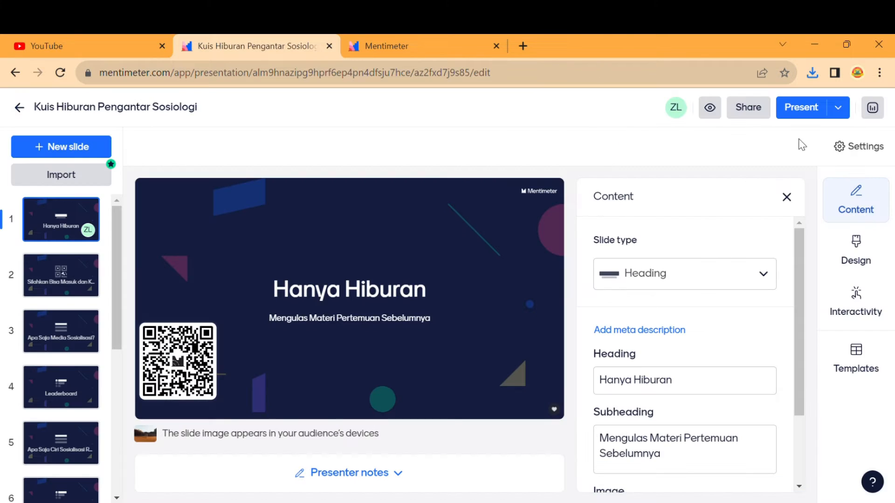
# Present the quiz live and start Question 1 once 59 players have joined the lobby.
pyautogui.click(803, 112)
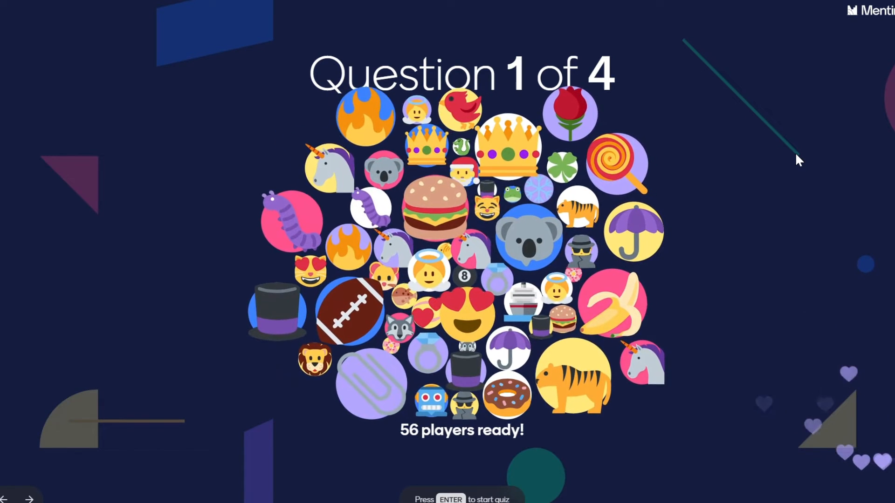
pyautogui.press('Return')
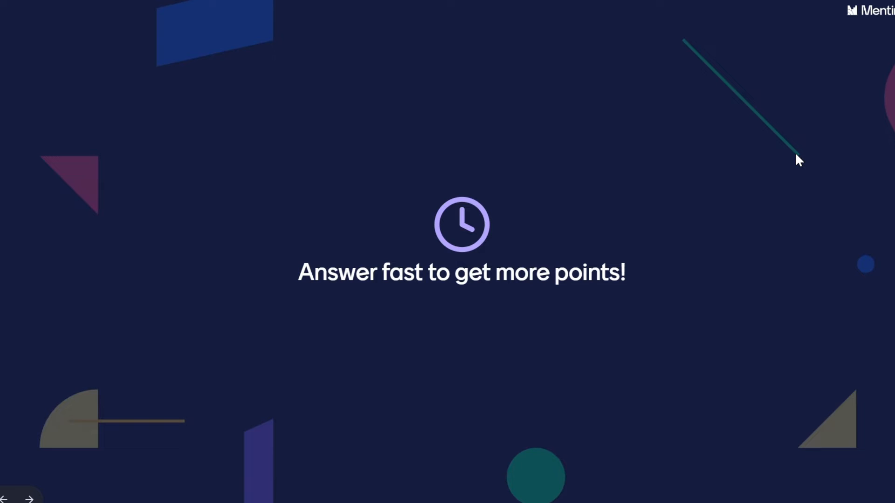